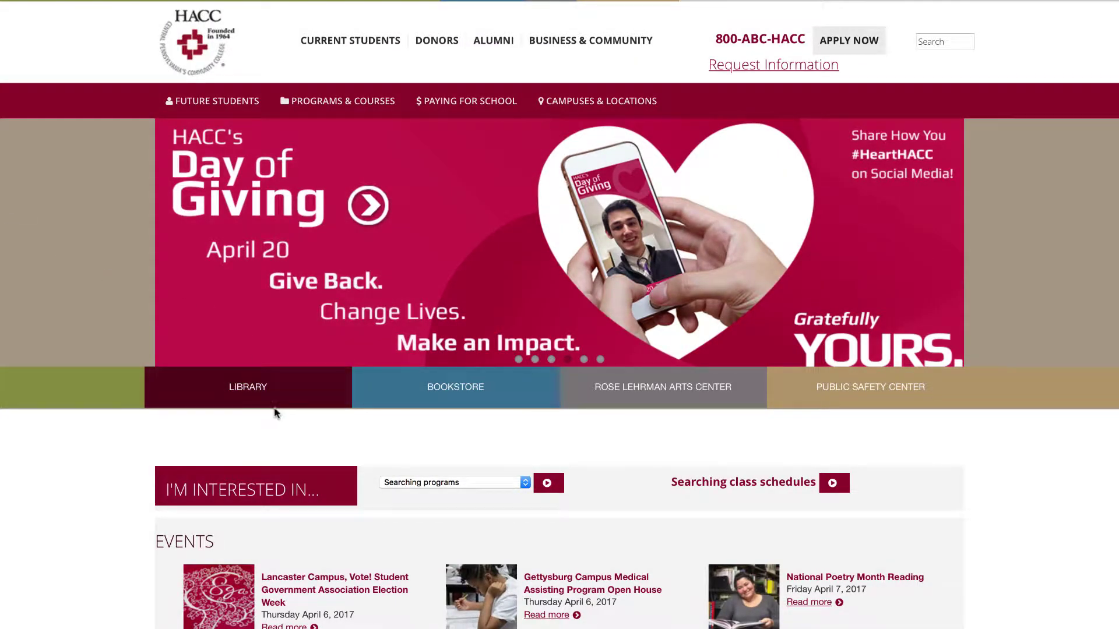
Search the HACC Library journals for the title 'sky and telescope'
click(247, 386)
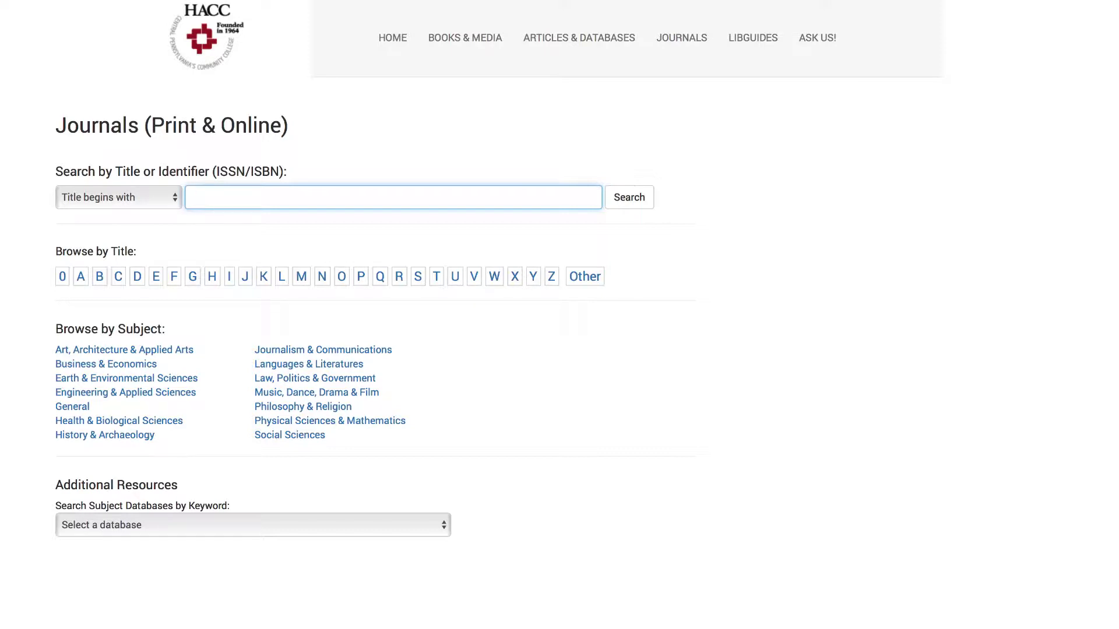
text(sky an)
text(d telesco)
text(pe)
key(Return)
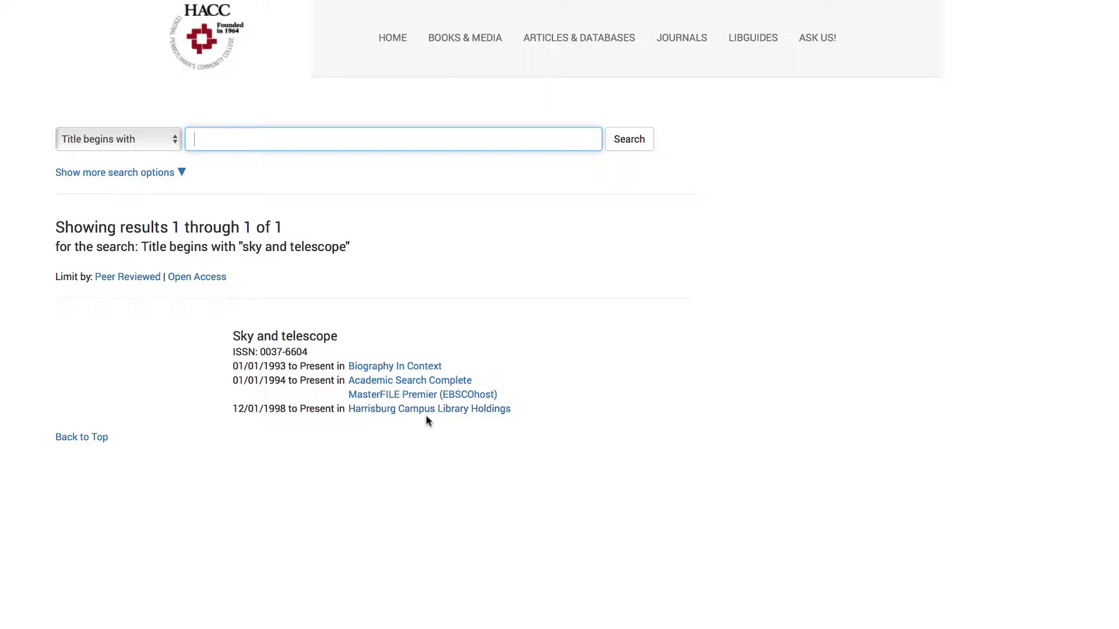
Open Sky and Telescope in MasterFILE Premier and list its Vol. 133 Issue 5, May 2017 articles
click(428, 395)
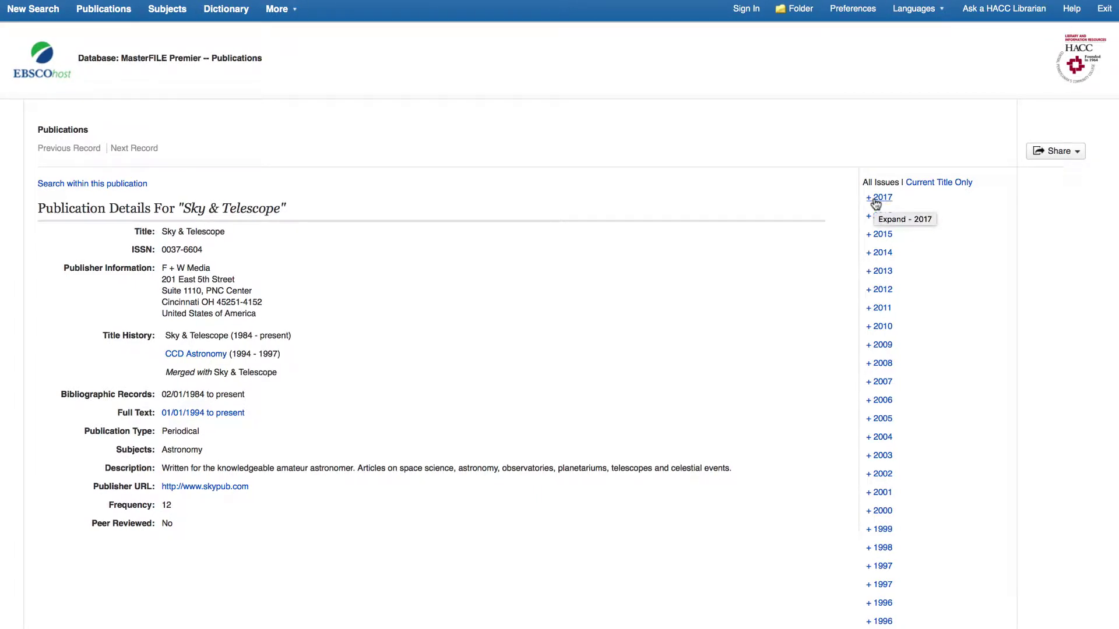
click(876, 201)
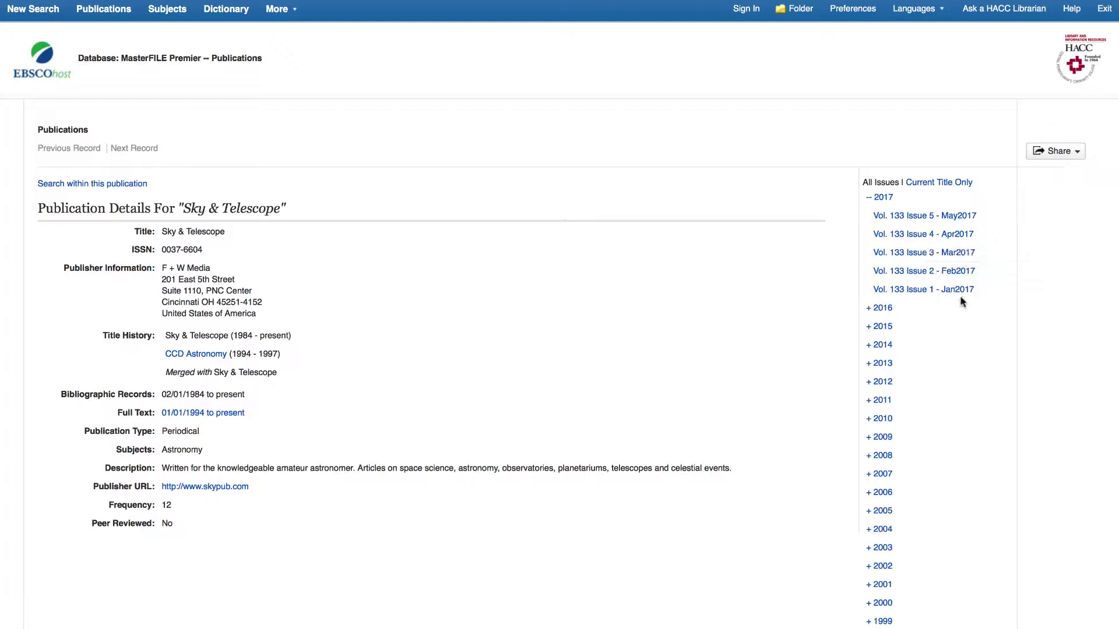
click(880, 307)
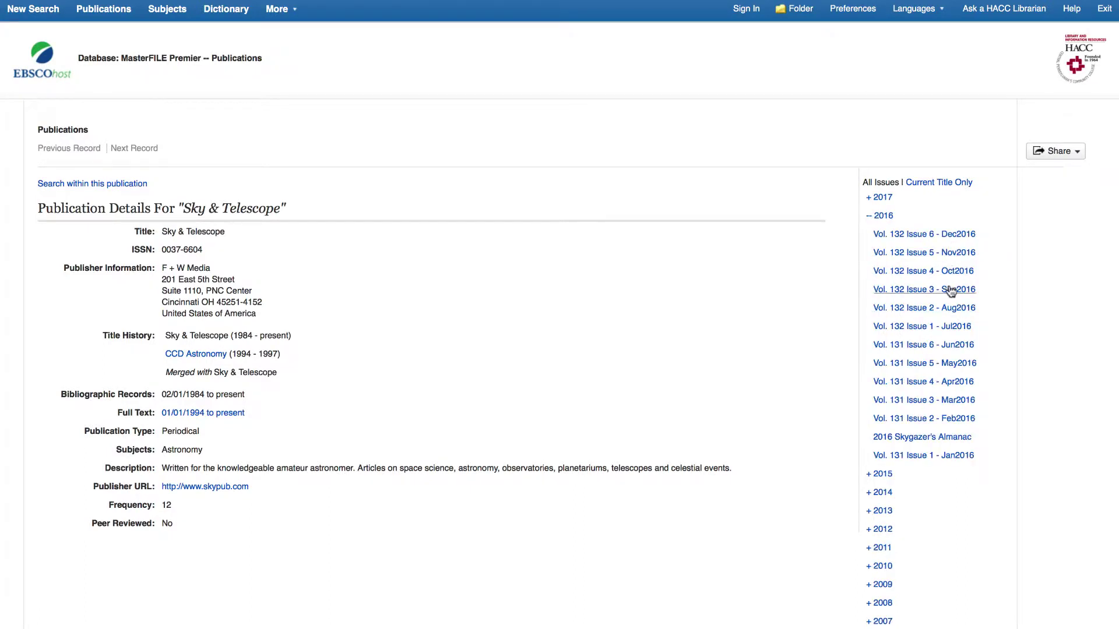
click(871, 201)
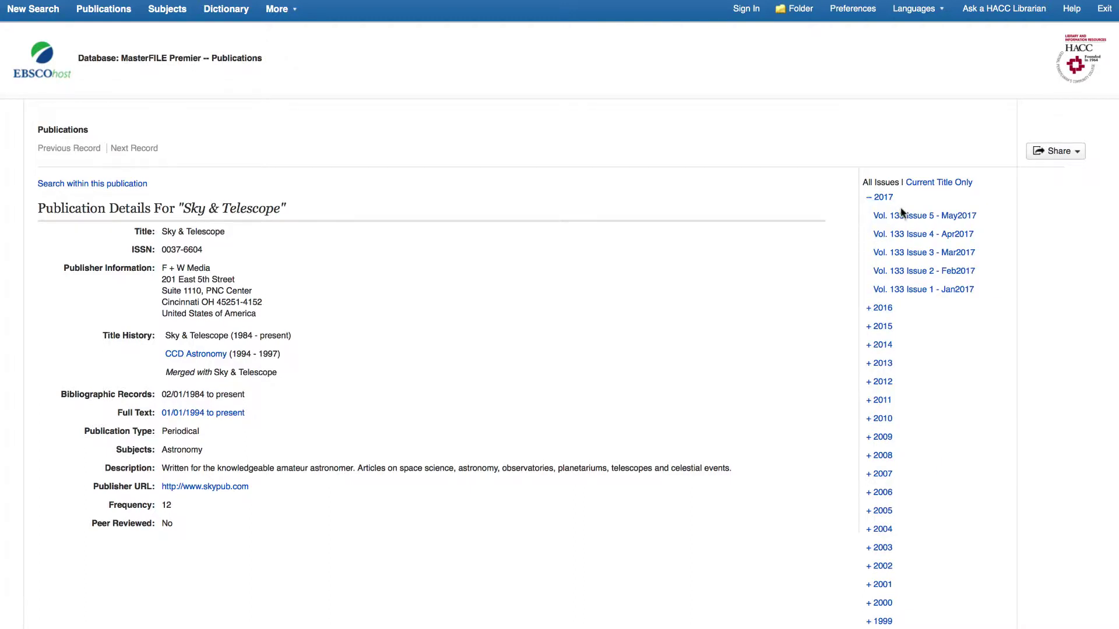
scroll(917, 221, down, 1)
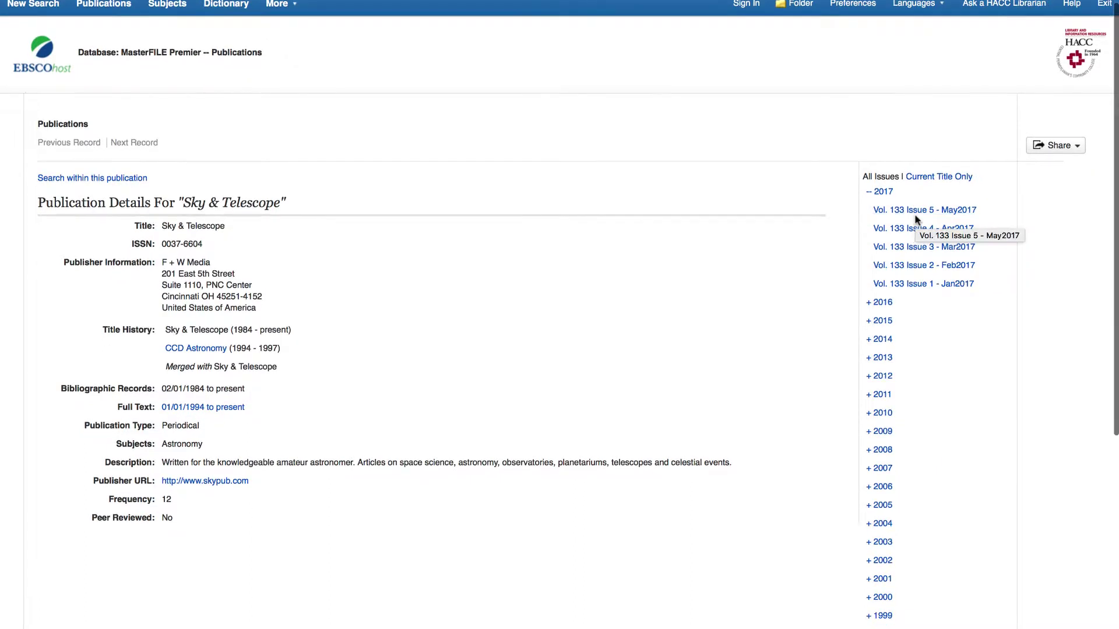
click(917, 211)
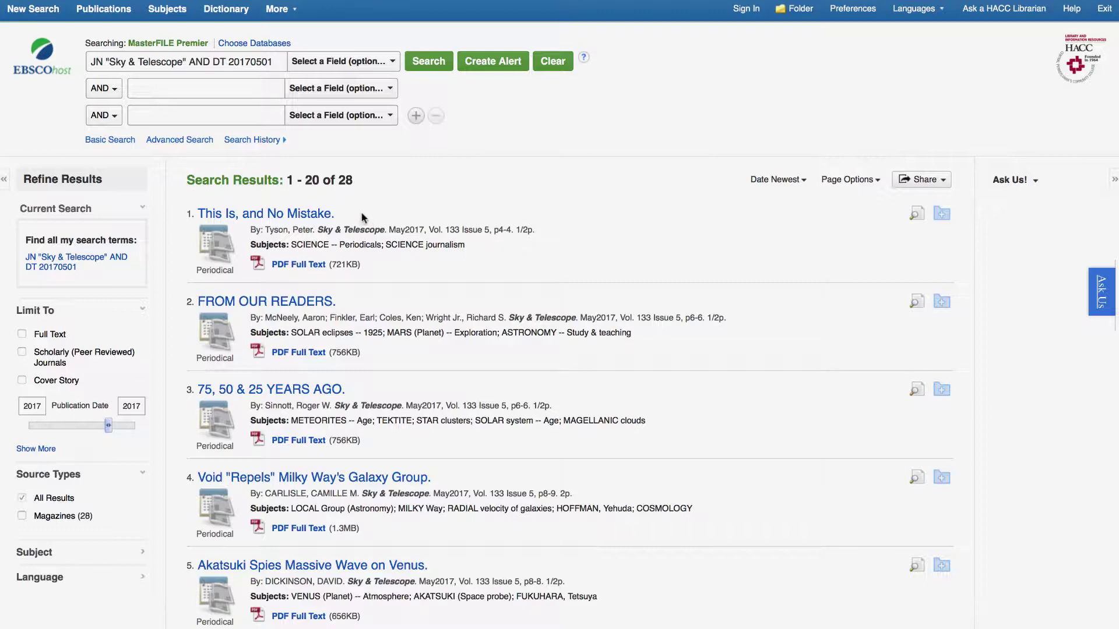
click(359, 211)
click(365, 315)
click(378, 389)
click(546, 231)
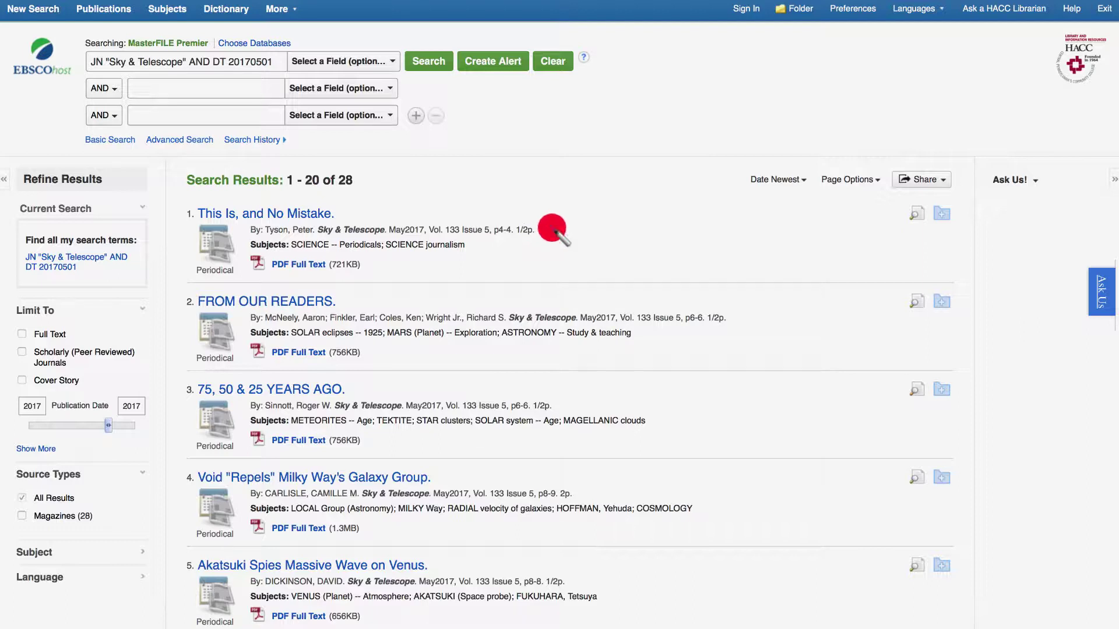
click(739, 321)
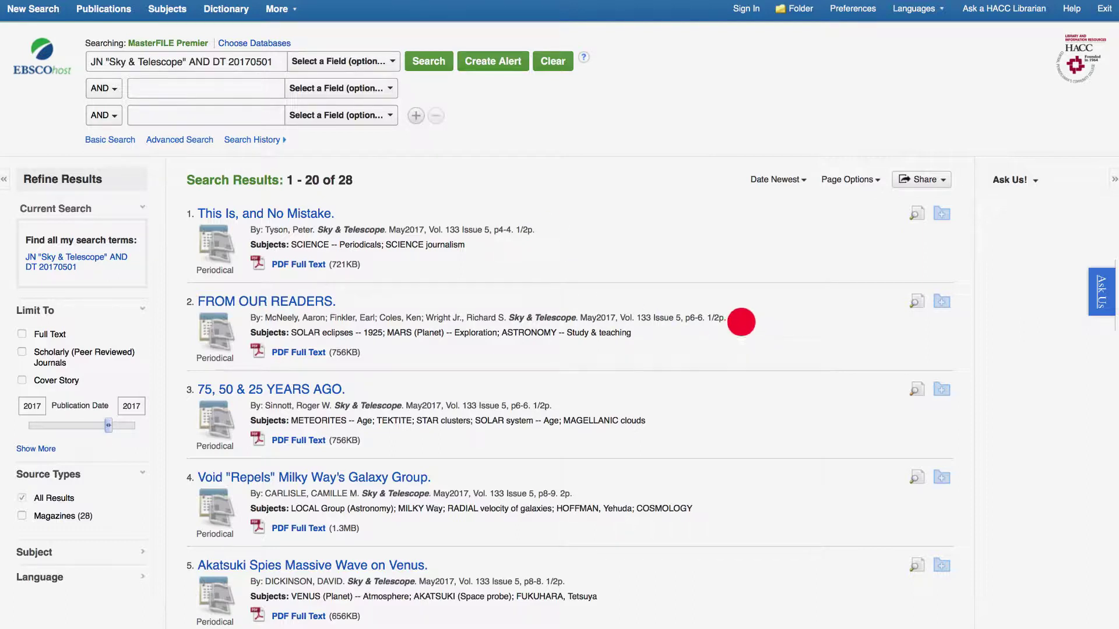
click(581, 581)
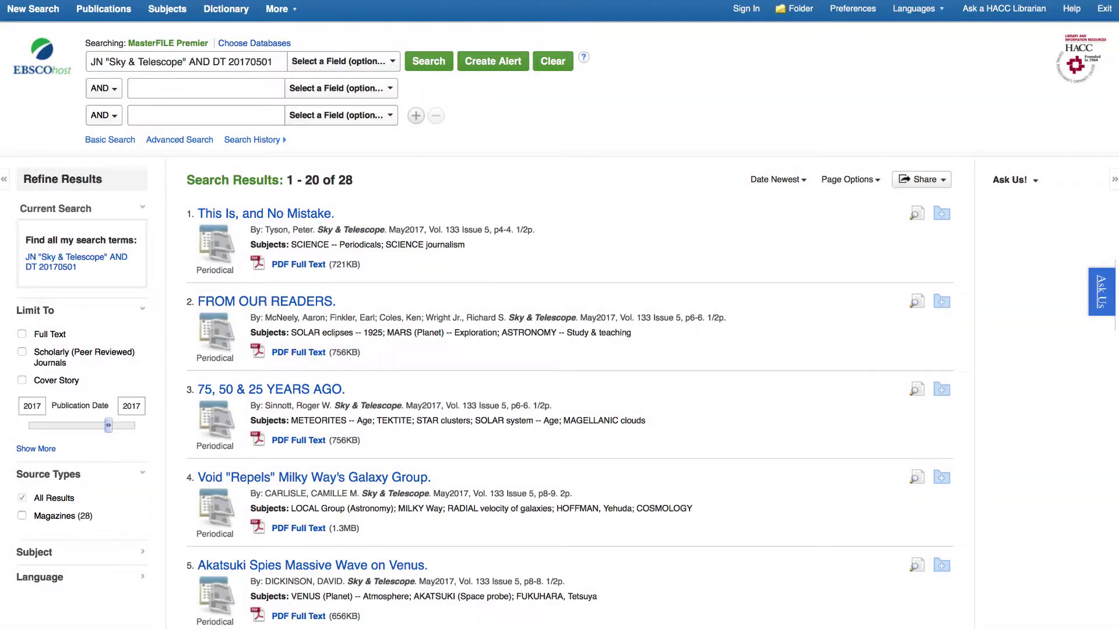
scroll(427, 410, down, 3)
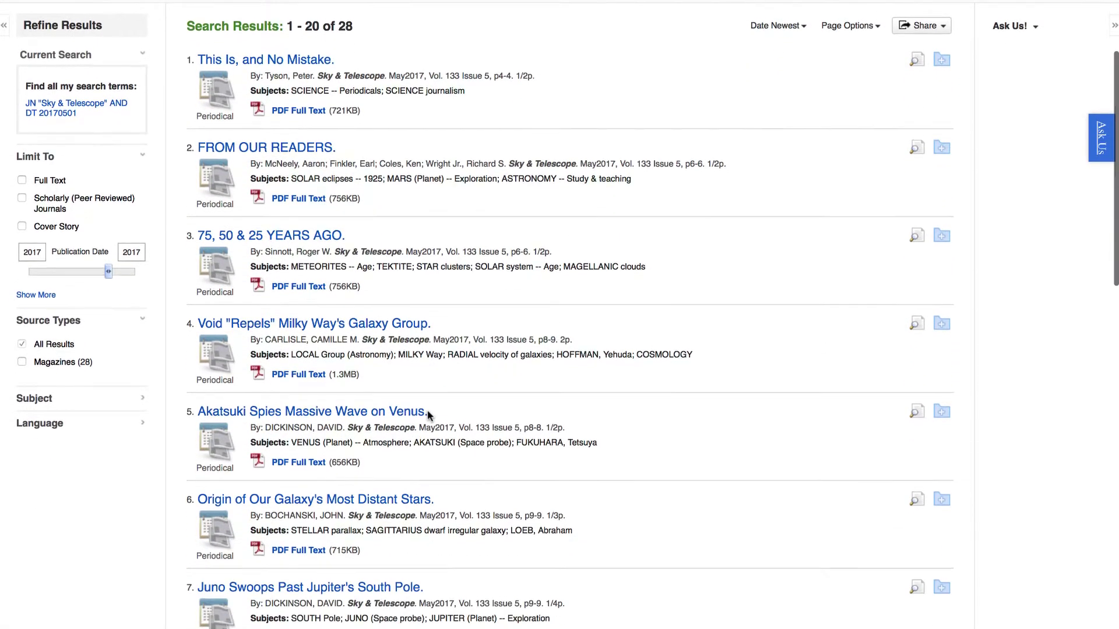
scroll(428, 410, down, 2)
scroll(428, 410, down, 2)
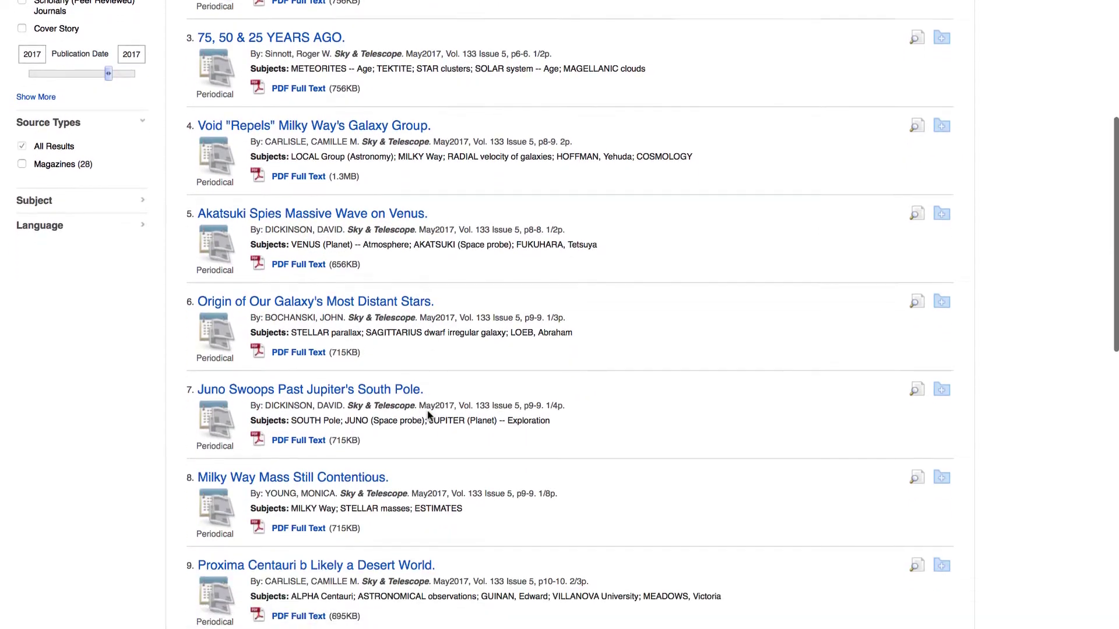
scroll(427, 410, down, 2)
scroll(427, 409, down, 2)
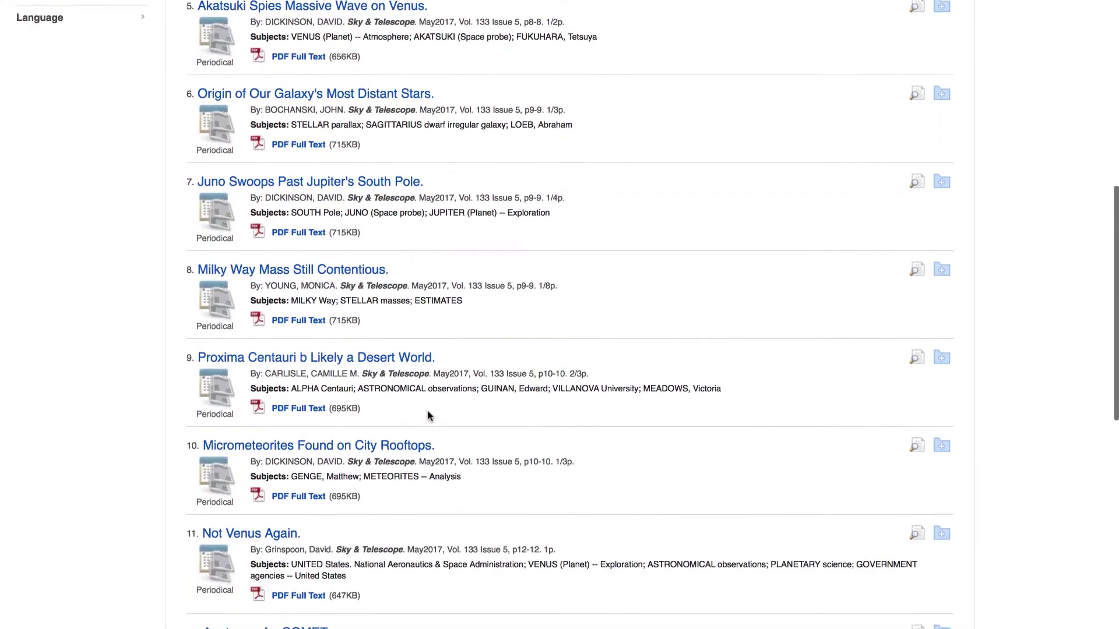
scroll(428, 410, down, 2)
scroll(428, 410, down, 2)
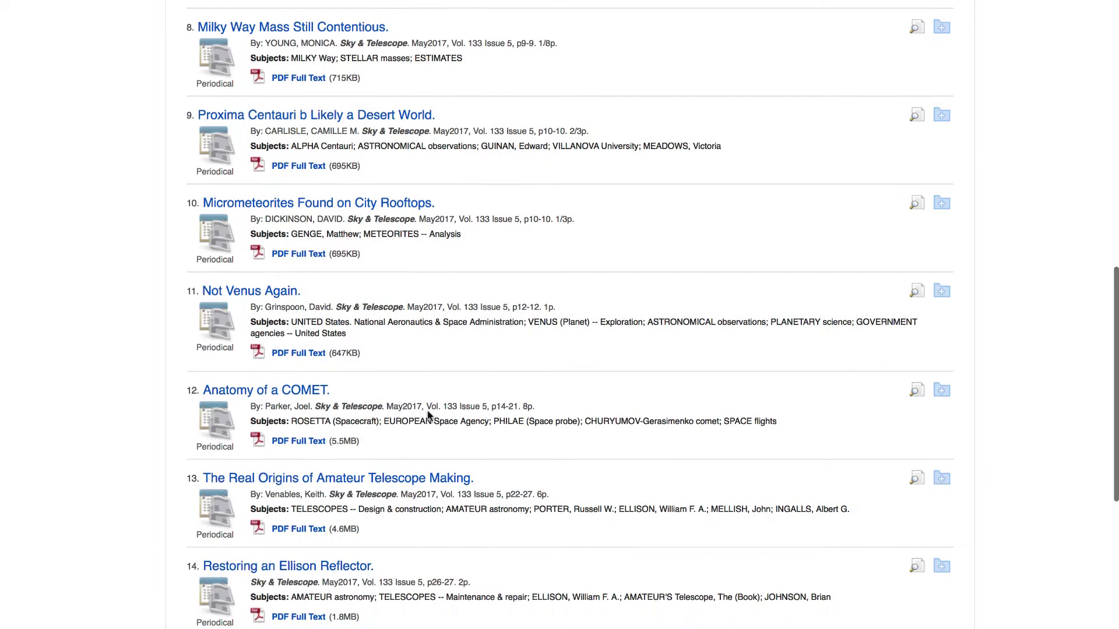
scroll(427, 410, down, 1)
scroll(427, 410, down, 1)
scroll(427, 410, down, 1)
scroll(428, 410, down, 1)
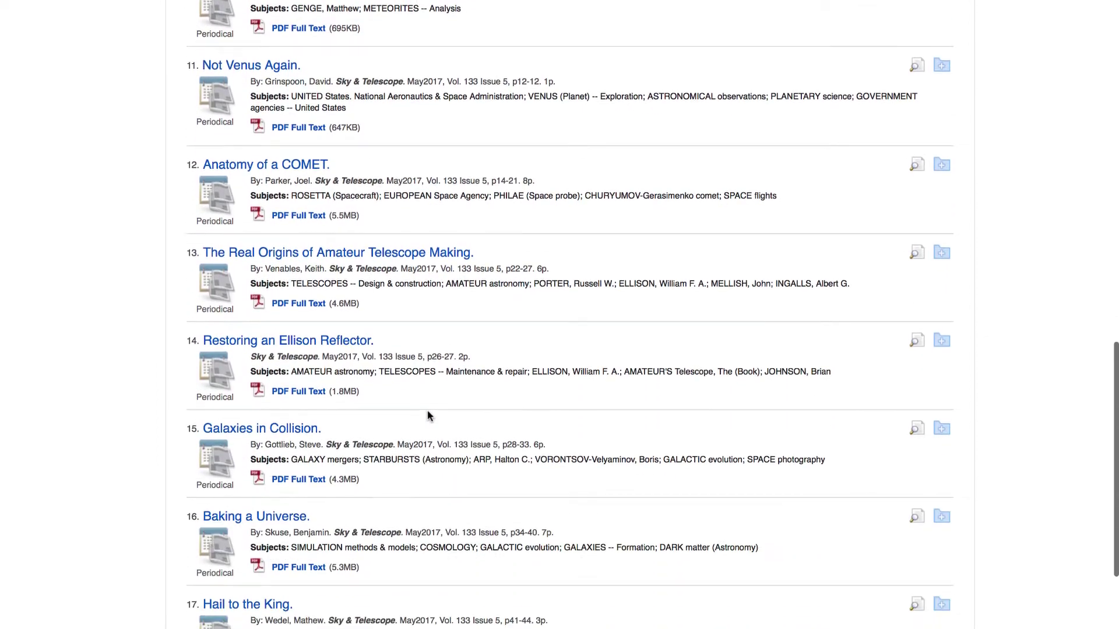
scroll(428, 410, down, 1)
scroll(428, 415, down, 1)
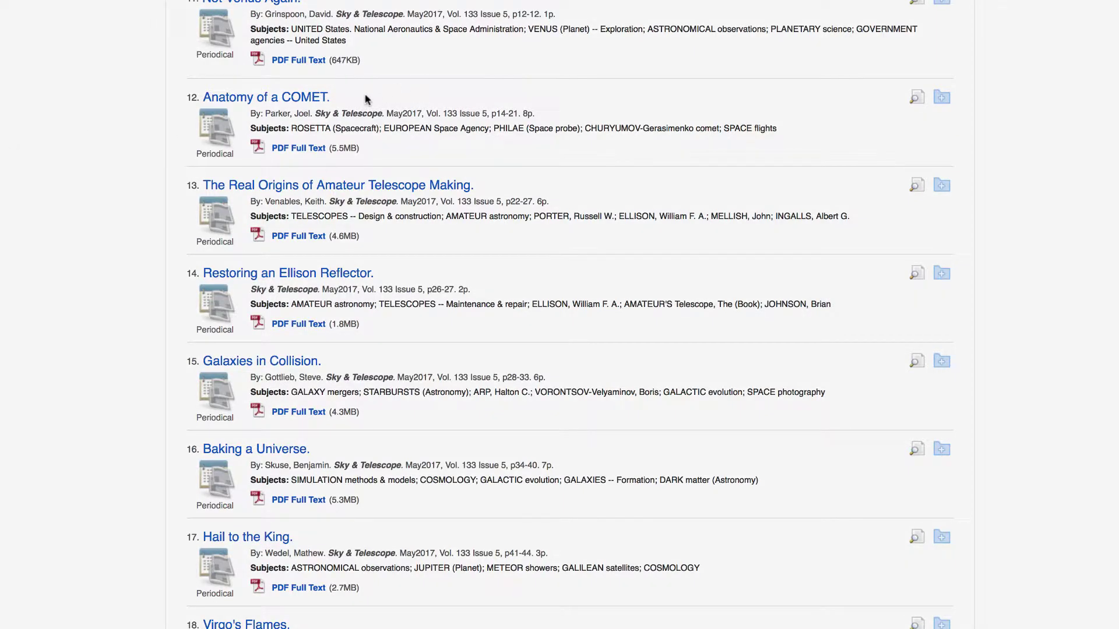
click(349, 93)
click(548, 114)
Open the PDF full text of item 16, 'Baking a Universe'
click(568, 194)
click(336, 354)
click(760, 409)
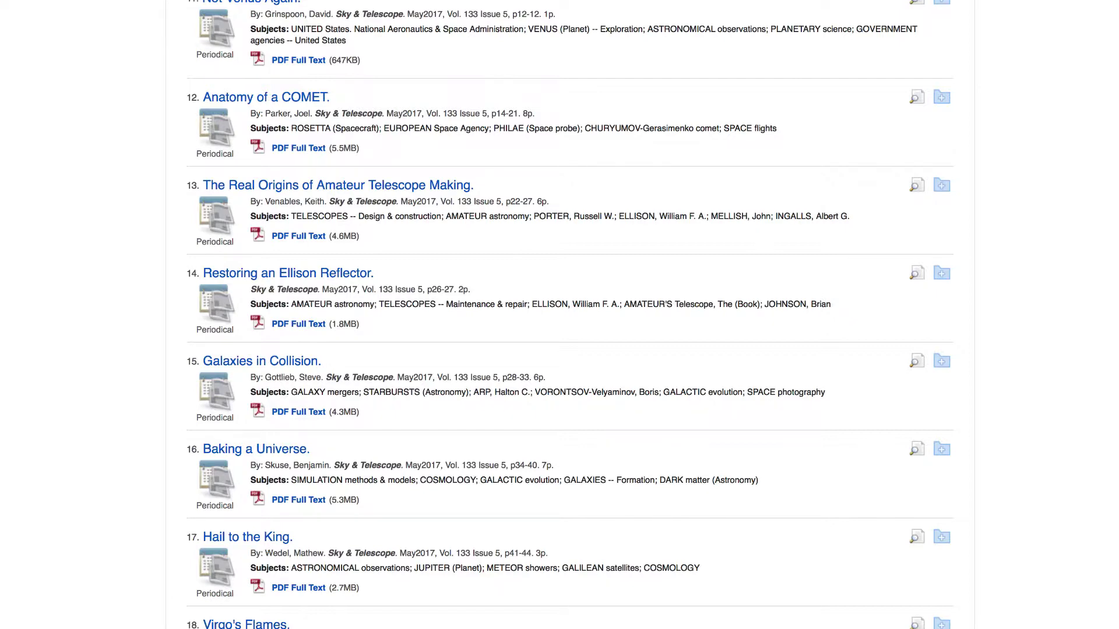
scroll(142, 200, up, 1)
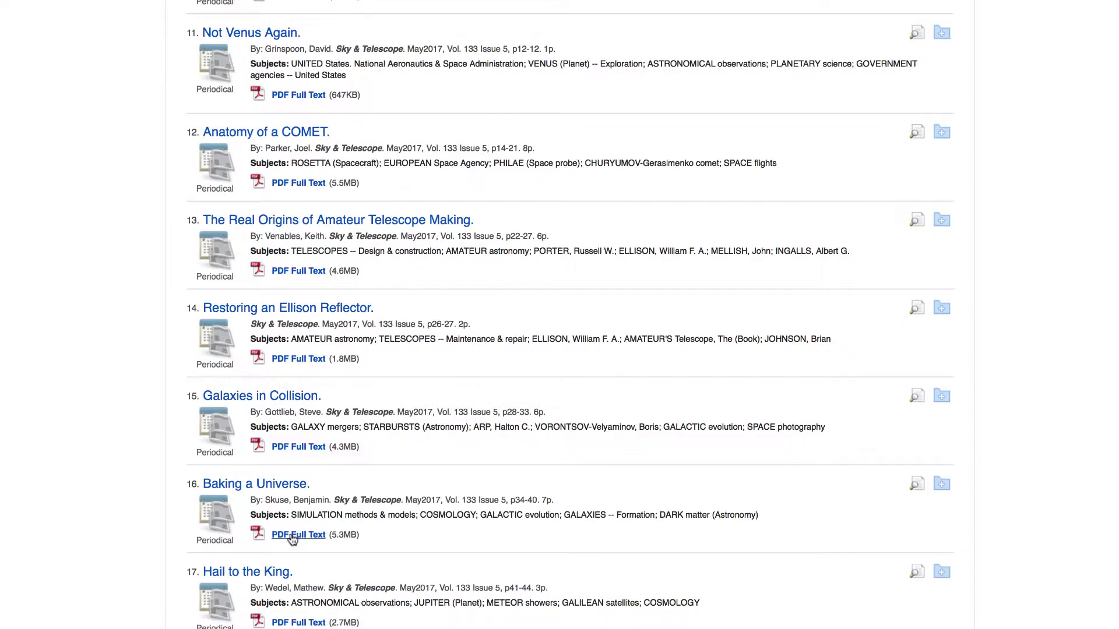
click(297, 535)
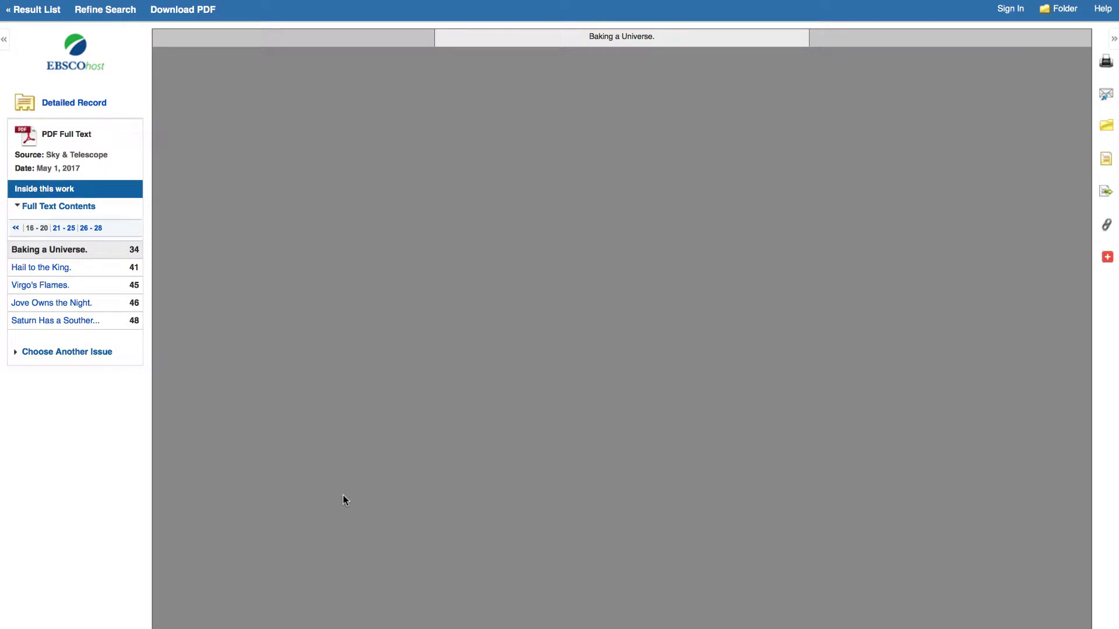
scroll(621, 350, down, 5)
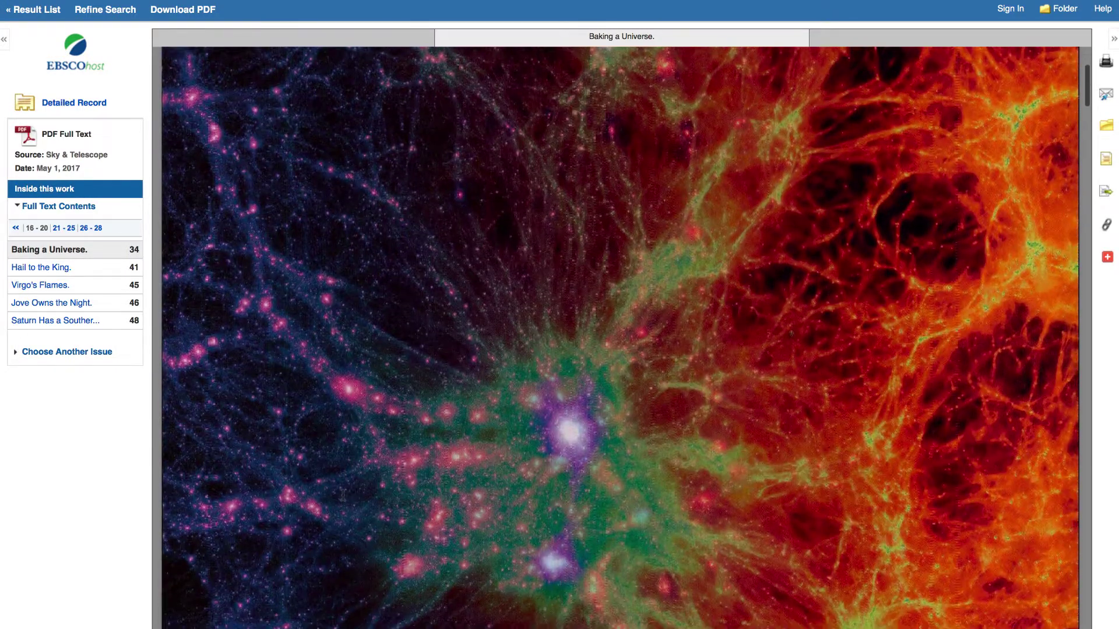
scroll(621, 349, down, 10)
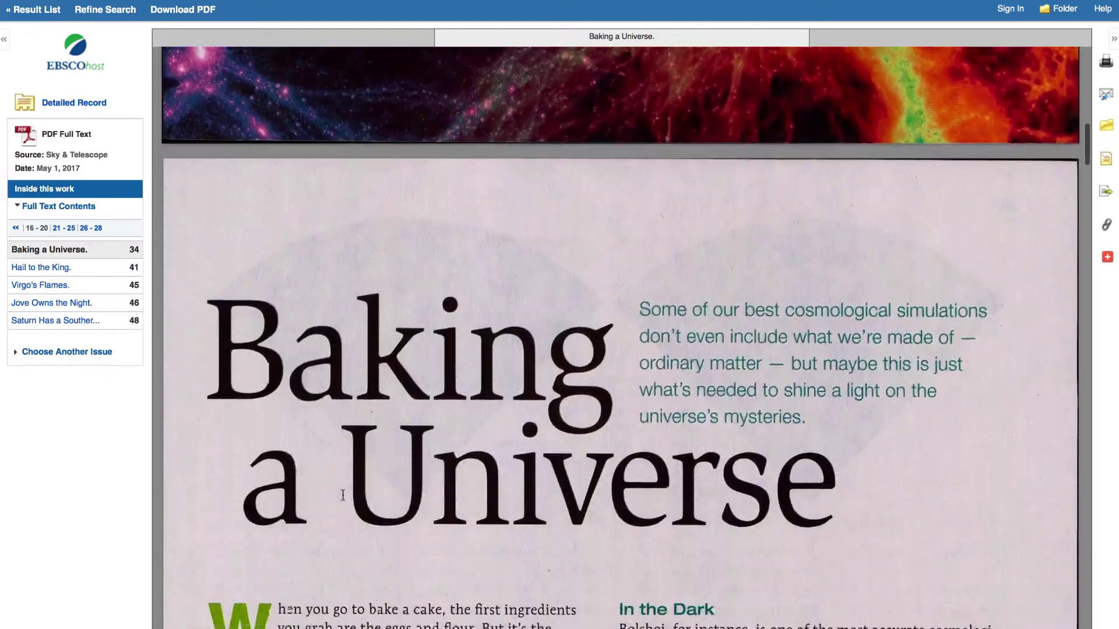
scroll(343, 496, down, 5)
scroll(343, 495, down, 5)
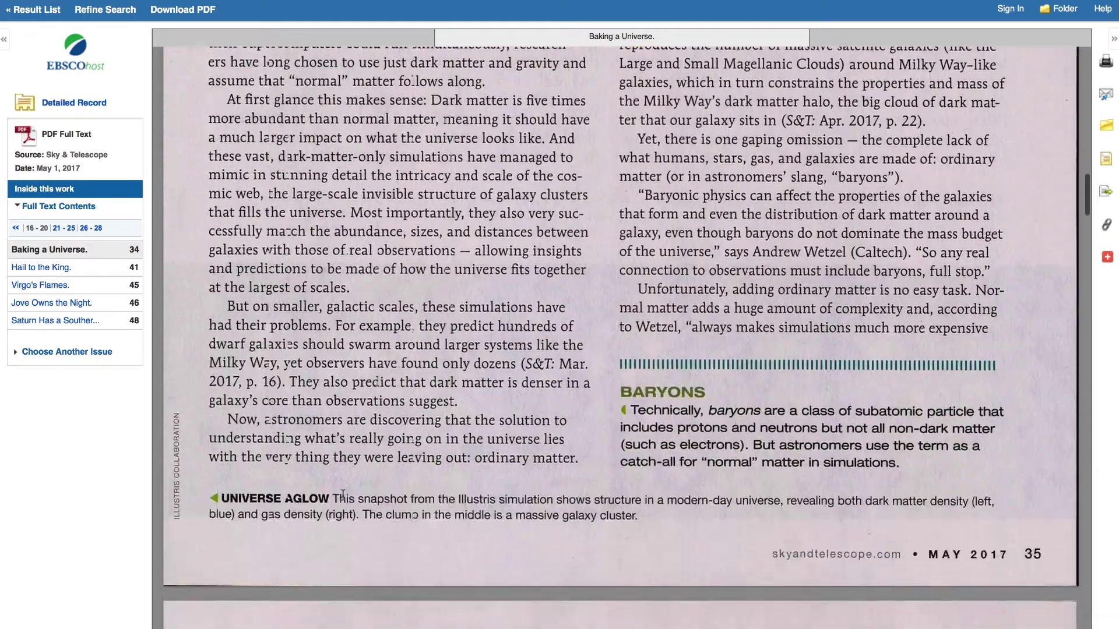
scroll(343, 495, down, 5)
scroll(344, 496, down, 4)
scroll(343, 496, down, 5)
scroll(342, 496, down, 5)
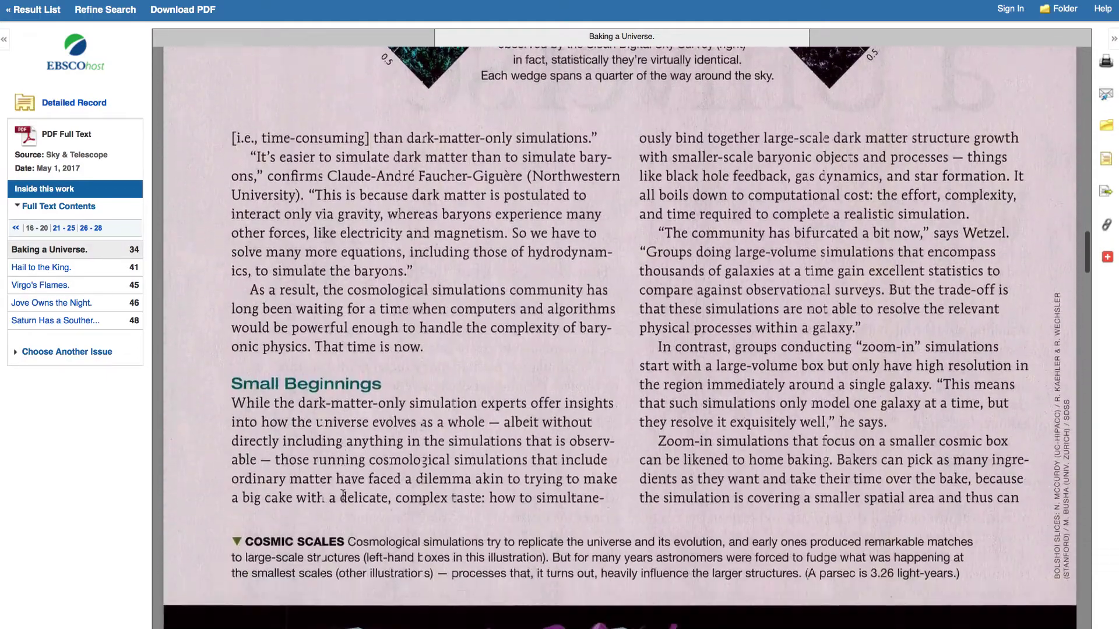
scroll(343, 495, down, 5)
scroll(344, 496, down, 4)
scroll(344, 495, down, 4)
scroll(343, 496, down, 2)
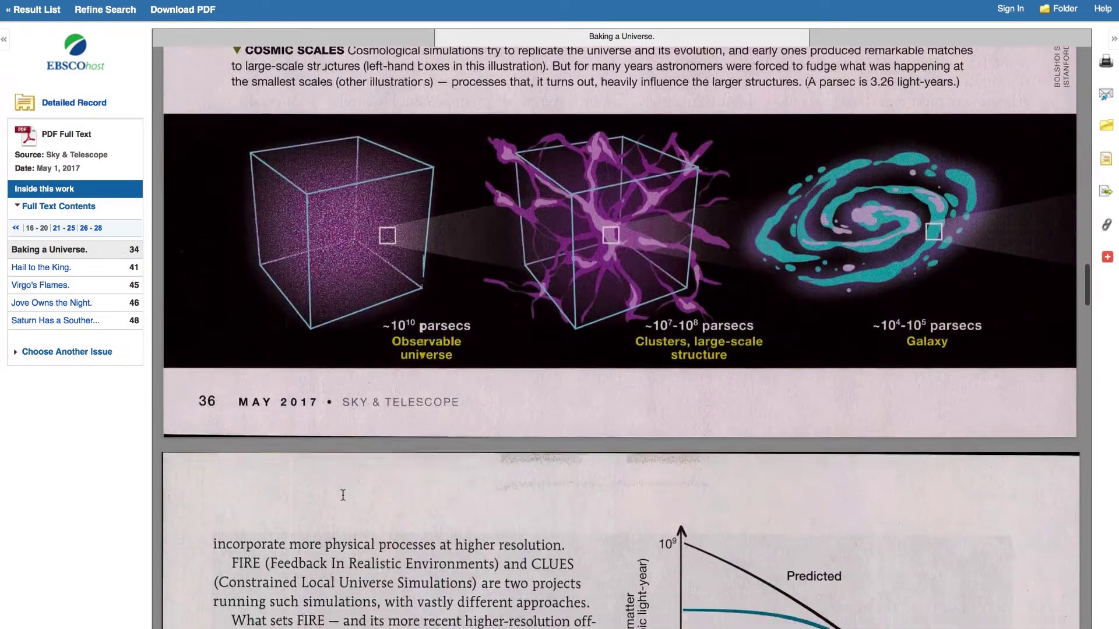
scroll(343, 496, down, 4)
scroll(344, 495, down, 3)
scroll(342, 496, down, 4)
scroll(342, 496, down, 2)
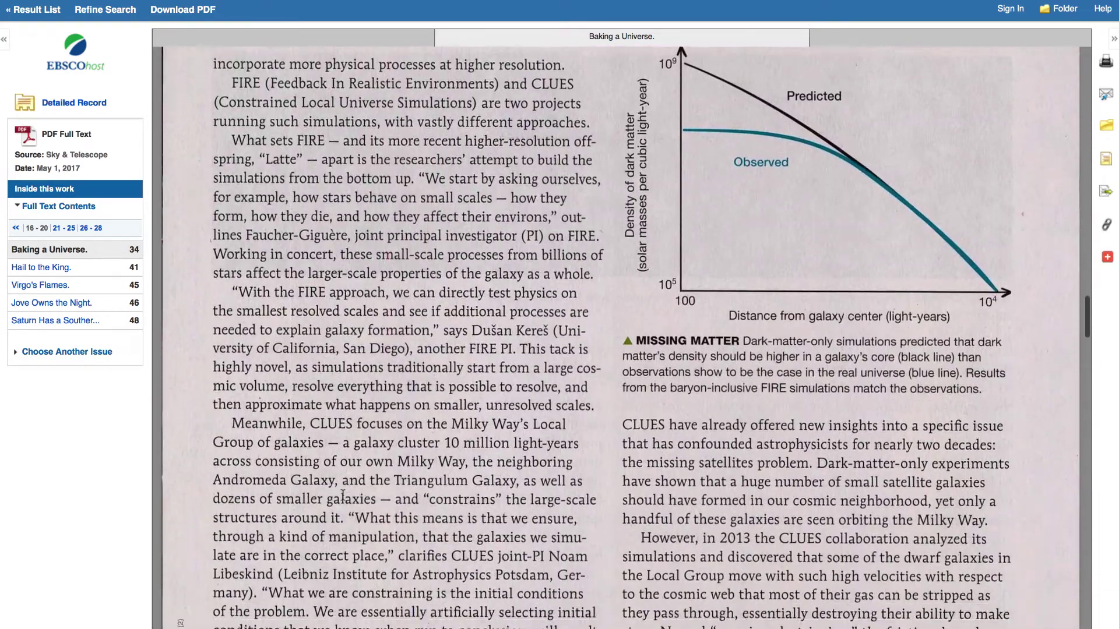
scroll(342, 496, down, 5)
scroll(343, 495, down, 4)
scroll(343, 495, down, 3)
scroll(342, 495, down, 1)
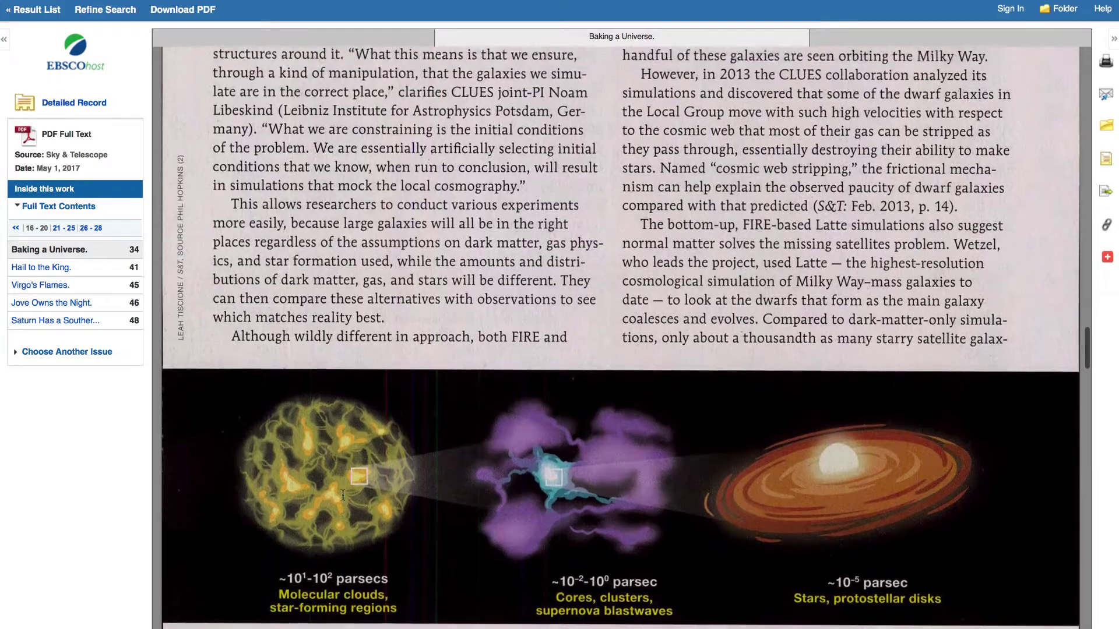
scroll(343, 496, up, 8)
scroll(343, 496, up, 3)
scroll(343, 496, up, 8)
scroll(343, 496, up, 2)
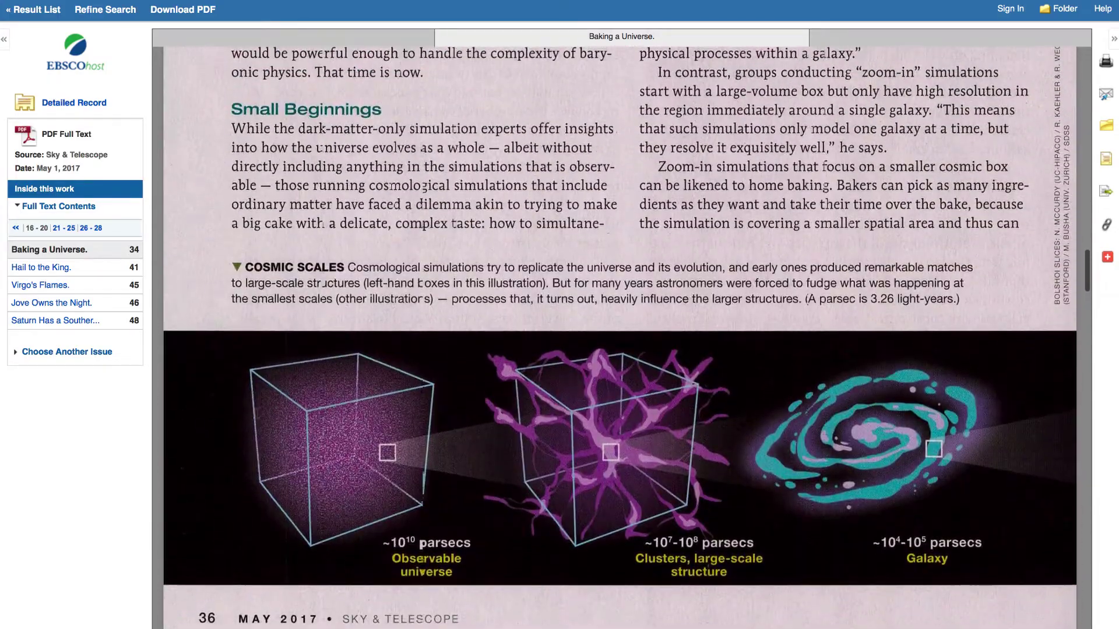
scroll(225, 248, up, 2)
scroll(224, 248, up, 6)
scroll(224, 248, up, 8)
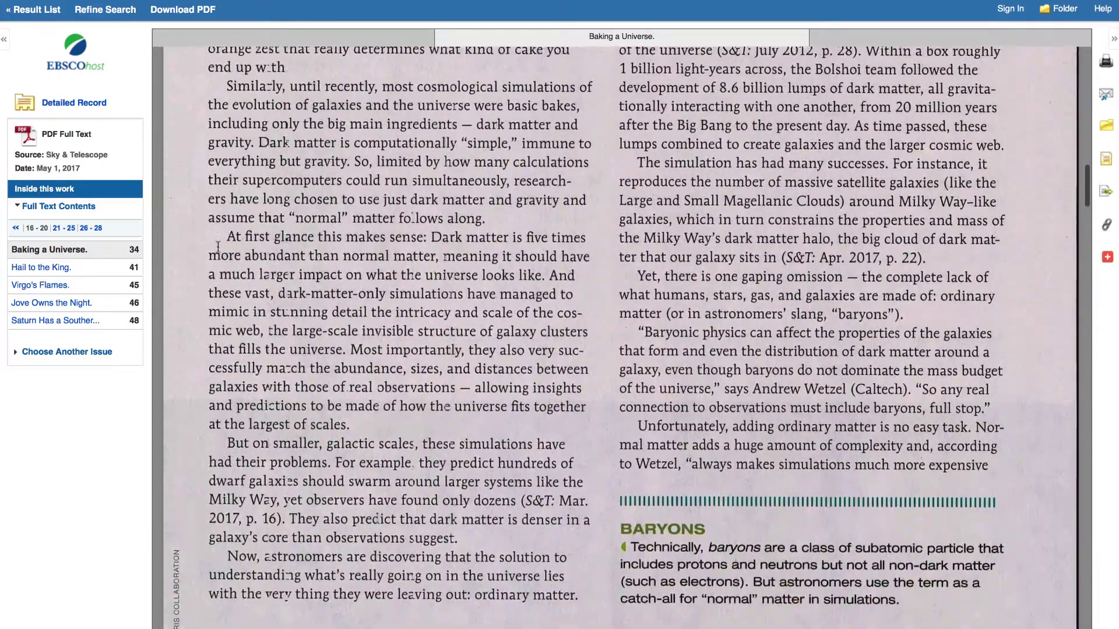
scroll(223, 247, up, 2)
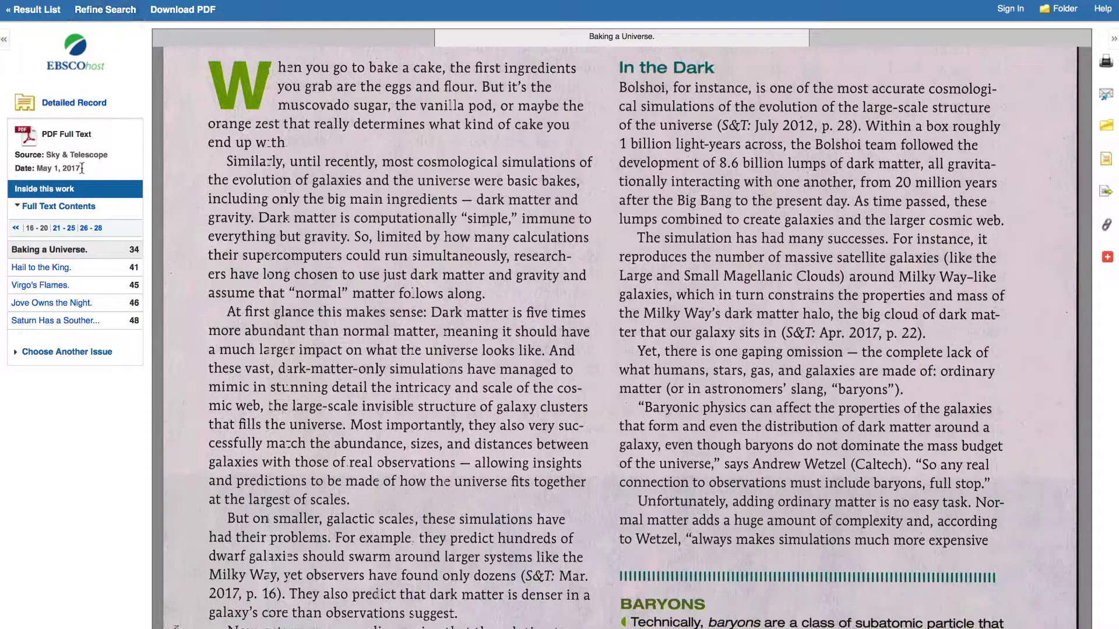
scroll(188, 187, up, 2)
scroll(189, 187, up, 3)
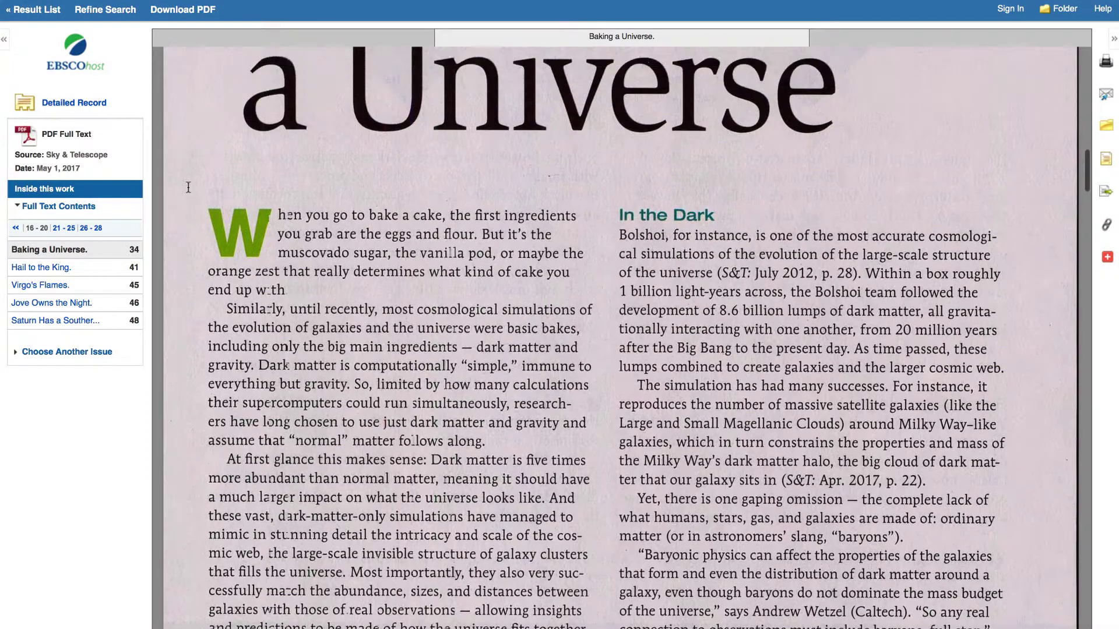
scroll(187, 187, up, 3)
scroll(188, 187, up, 3)
scroll(187, 188, up, 3)
scroll(189, 187, up, 3)
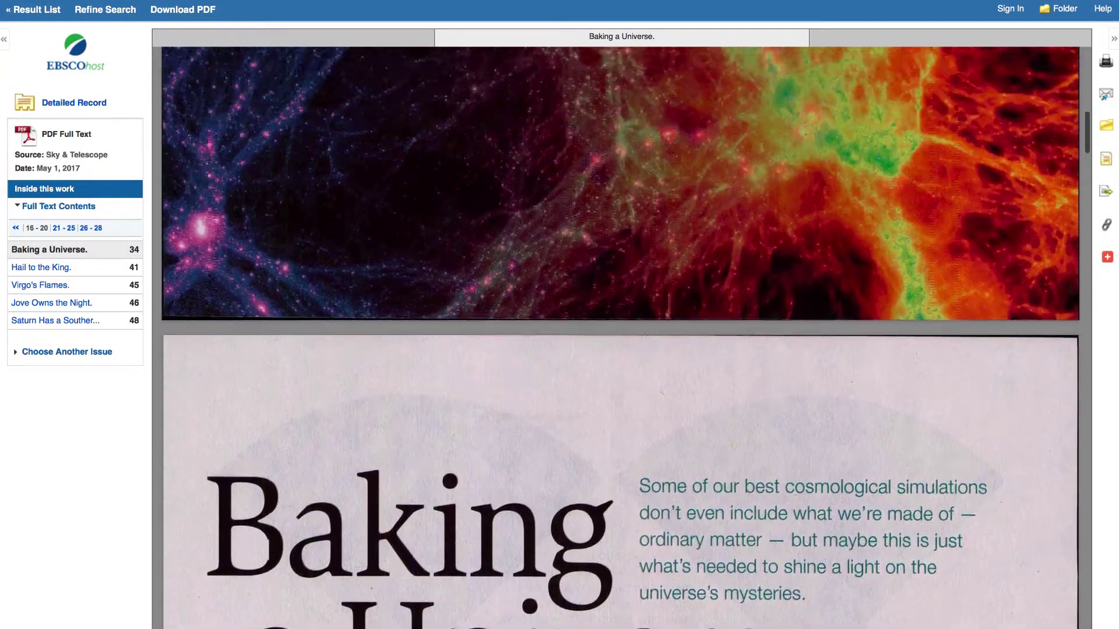
scroll(188, 187, up, 3)
scroll(188, 187, up, 3)
scroll(158, 166, up, 3)
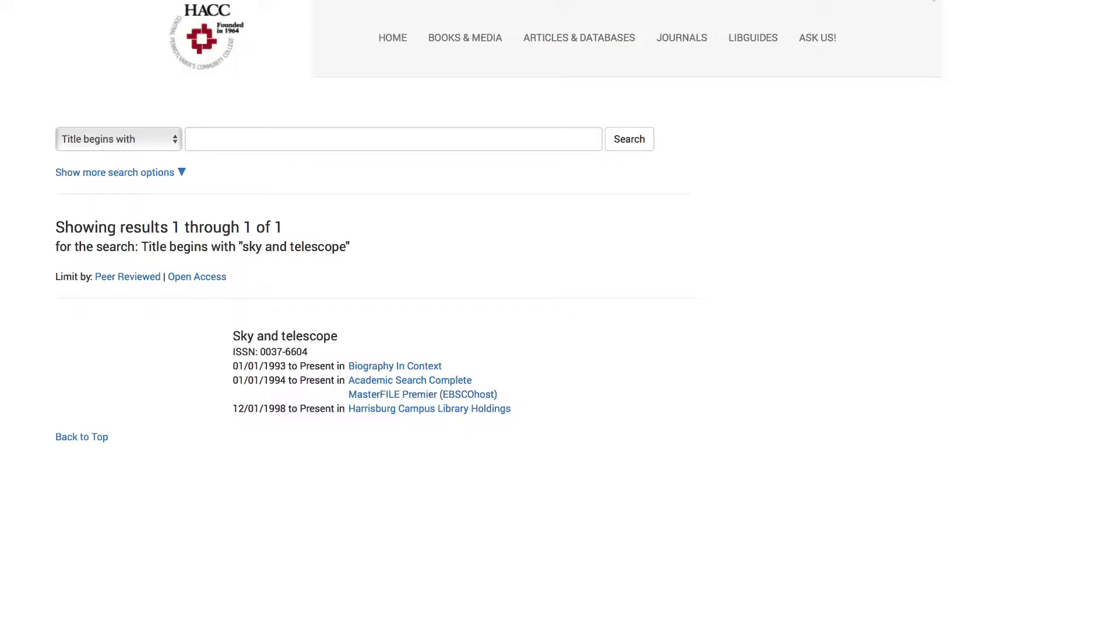
Run a new journal title search for 'astronomy'
click(300, 141)
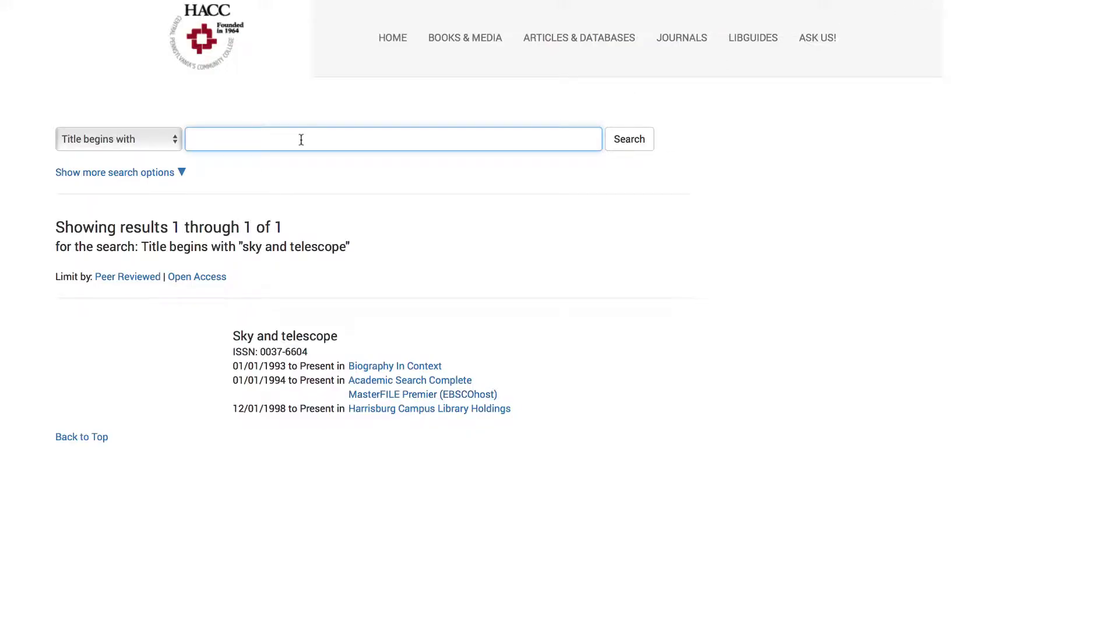
text(a)
text(stronomyt)
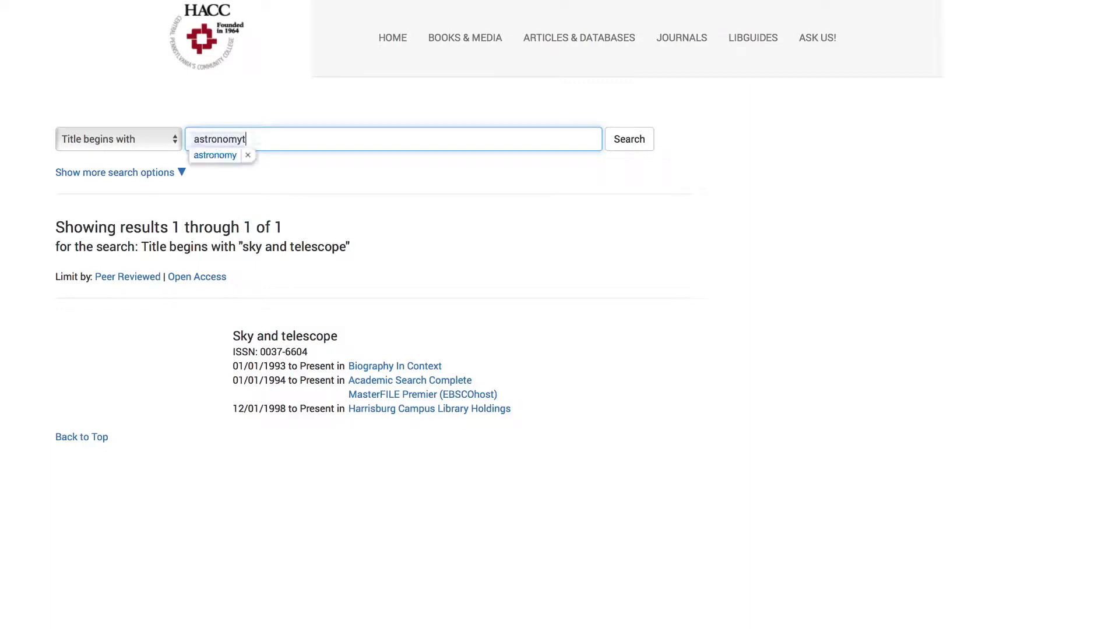
key(BackSpace)
text(y)
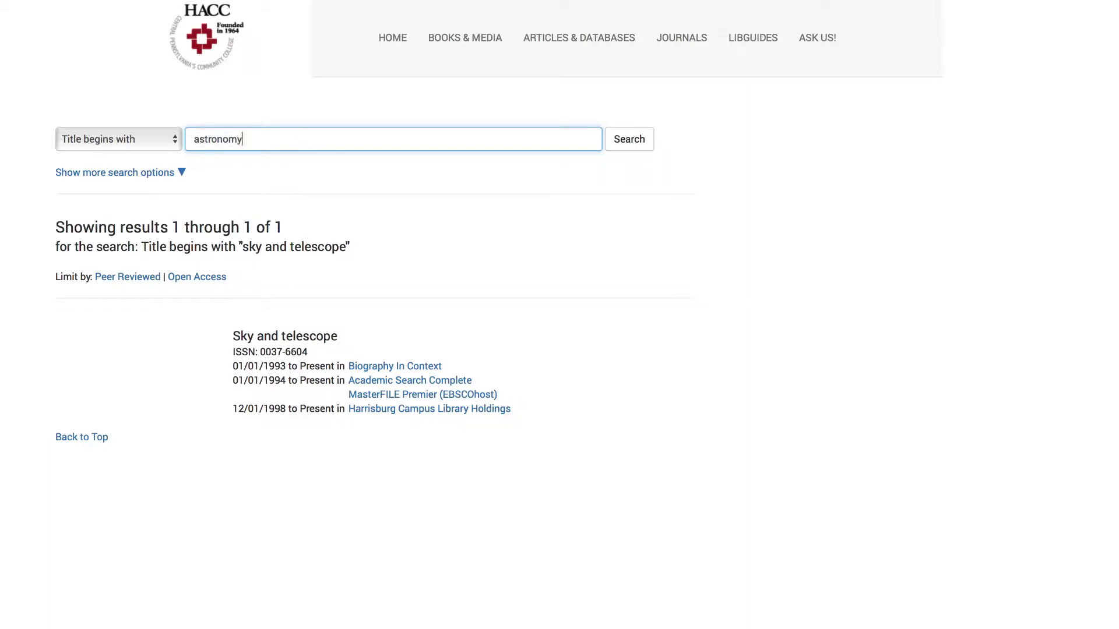
key(Return)
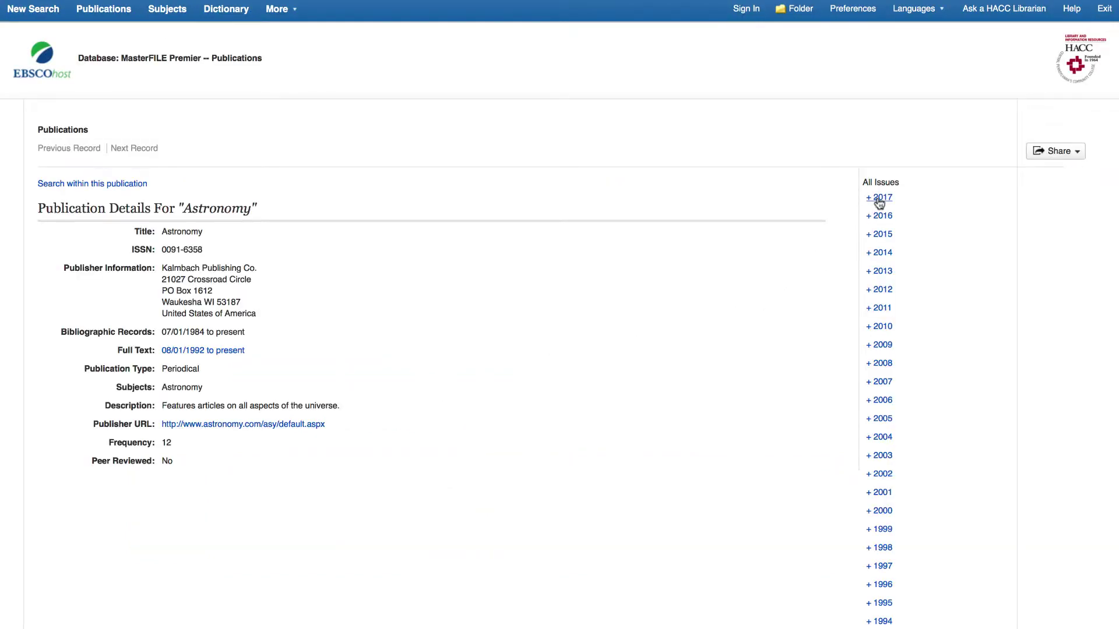
Expand 2017 and open Astronomy's Vol. 45 Issue 5, May 2017 article list
click(879, 199)
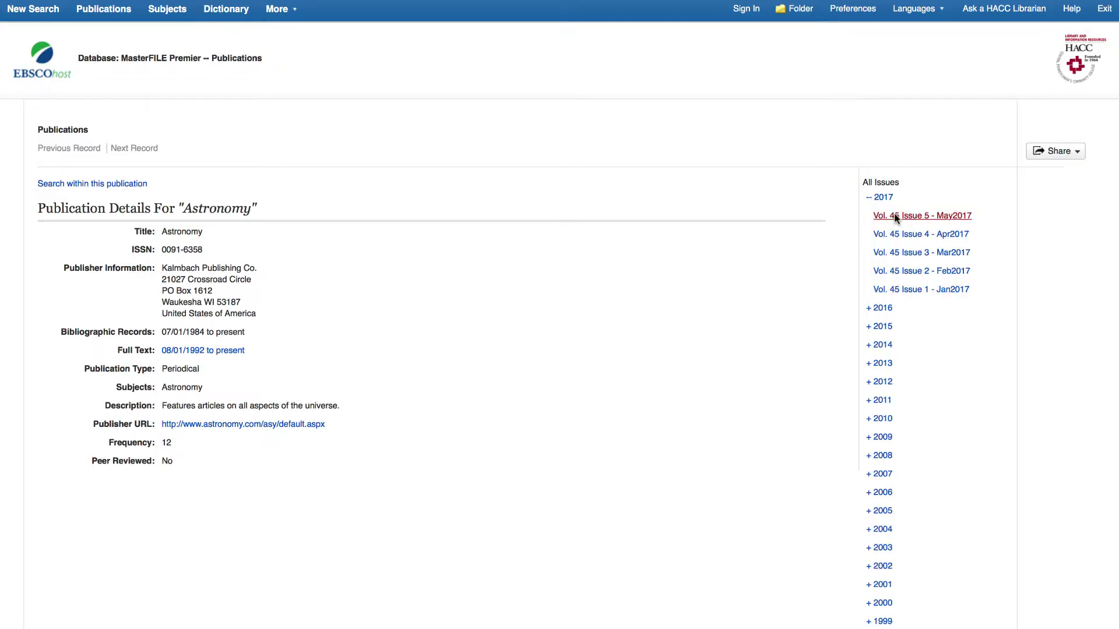
click(922, 216)
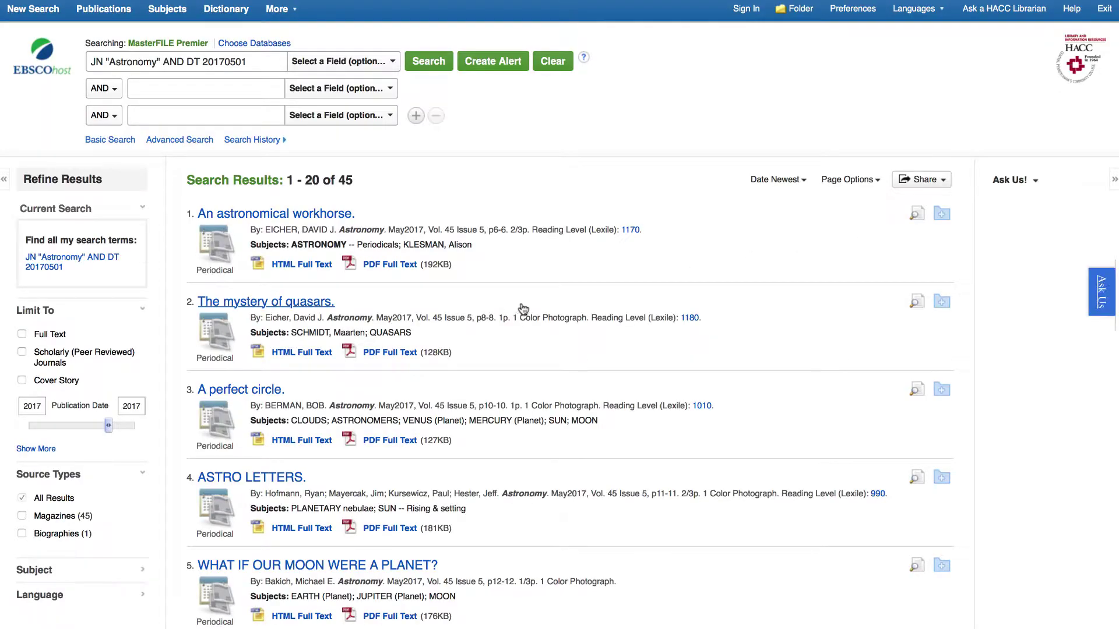
scroll(523, 310, down, 5)
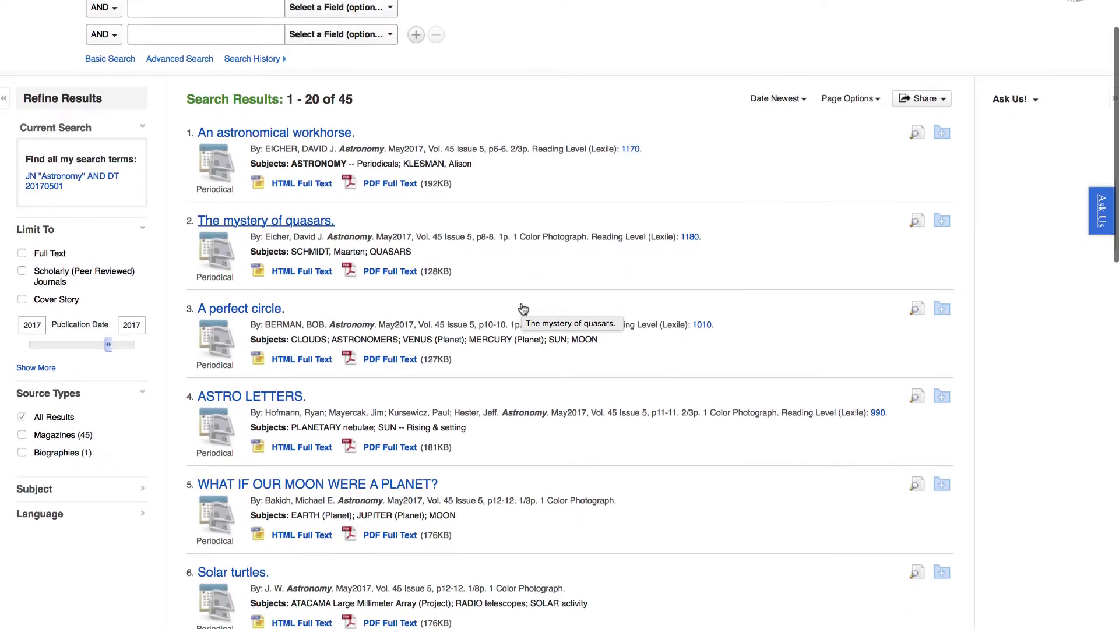
scroll(523, 309, down, 2)
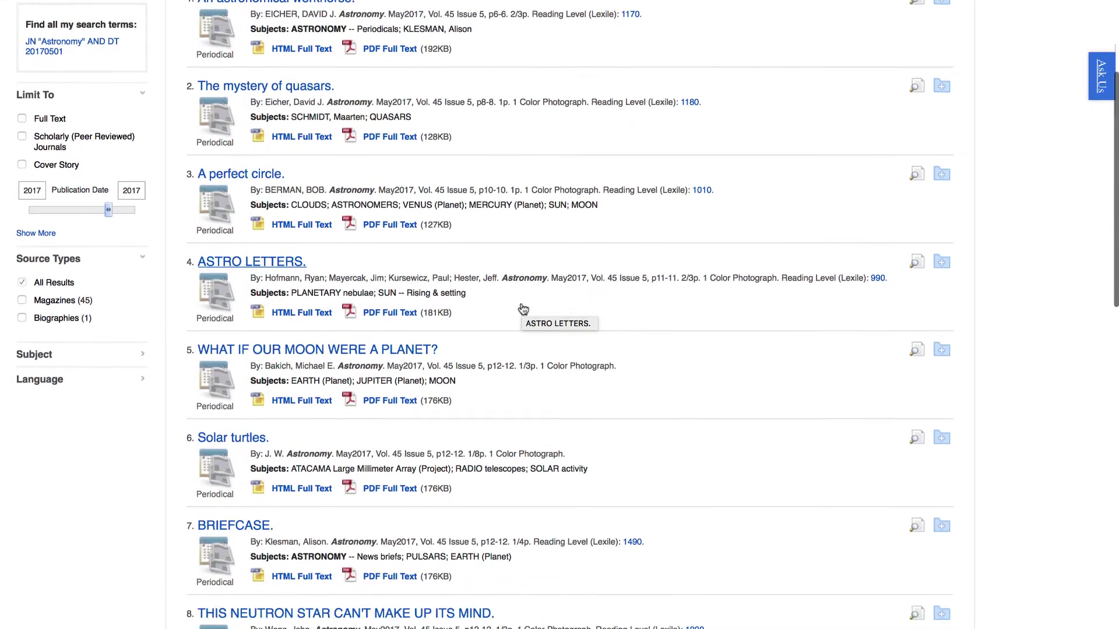
scroll(523, 307, down, 4)
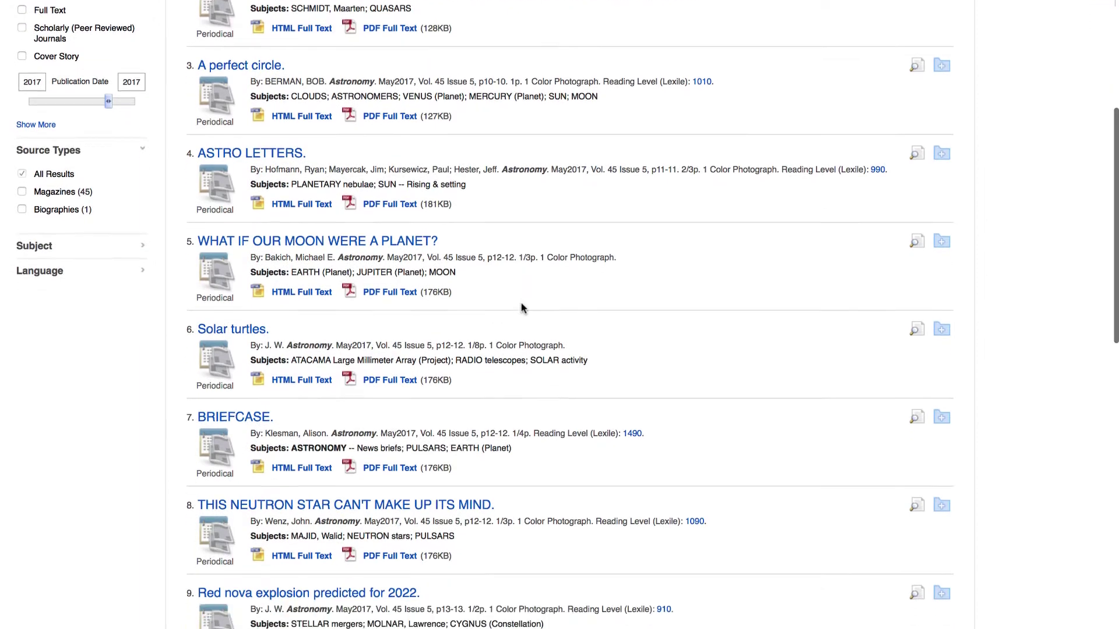
scroll(523, 308, down, 3)
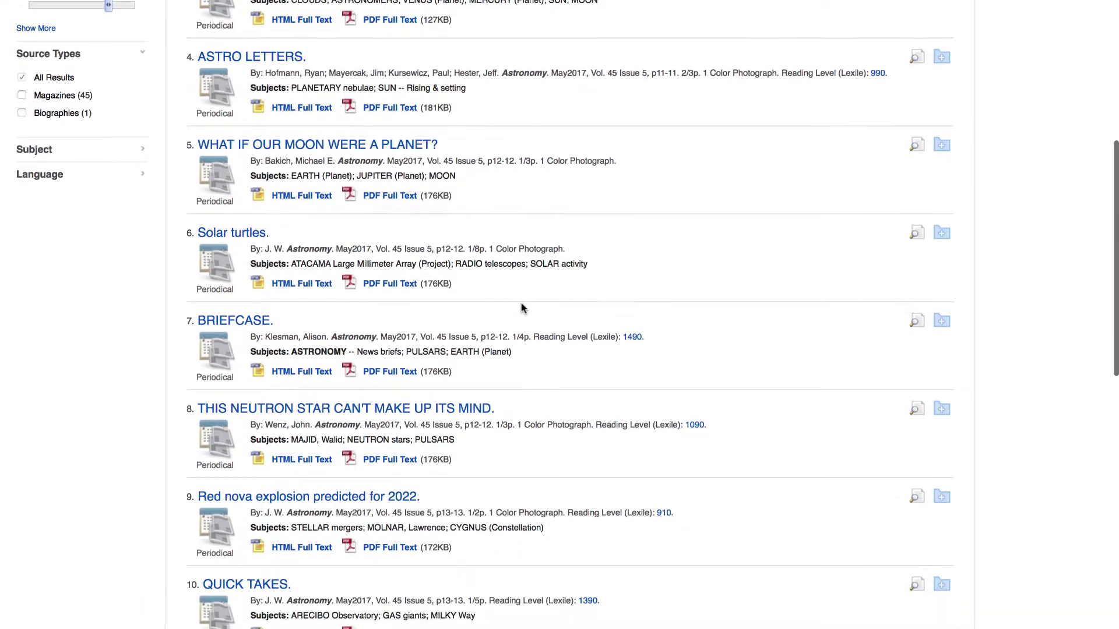
scroll(567, 205, down, 3)
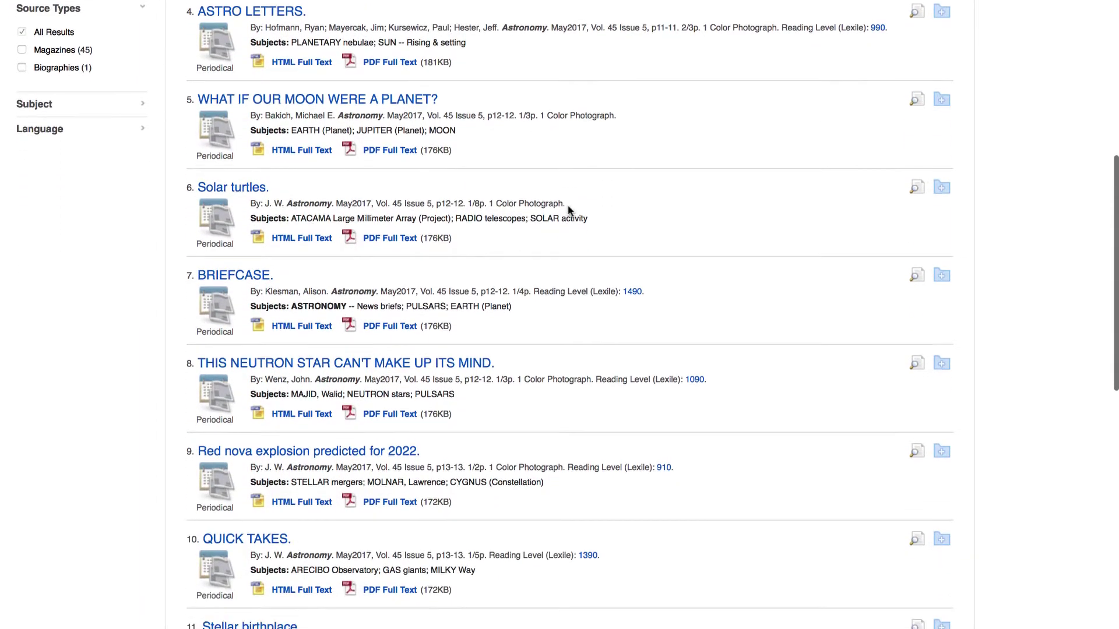
scroll(550, 182, down, 2)
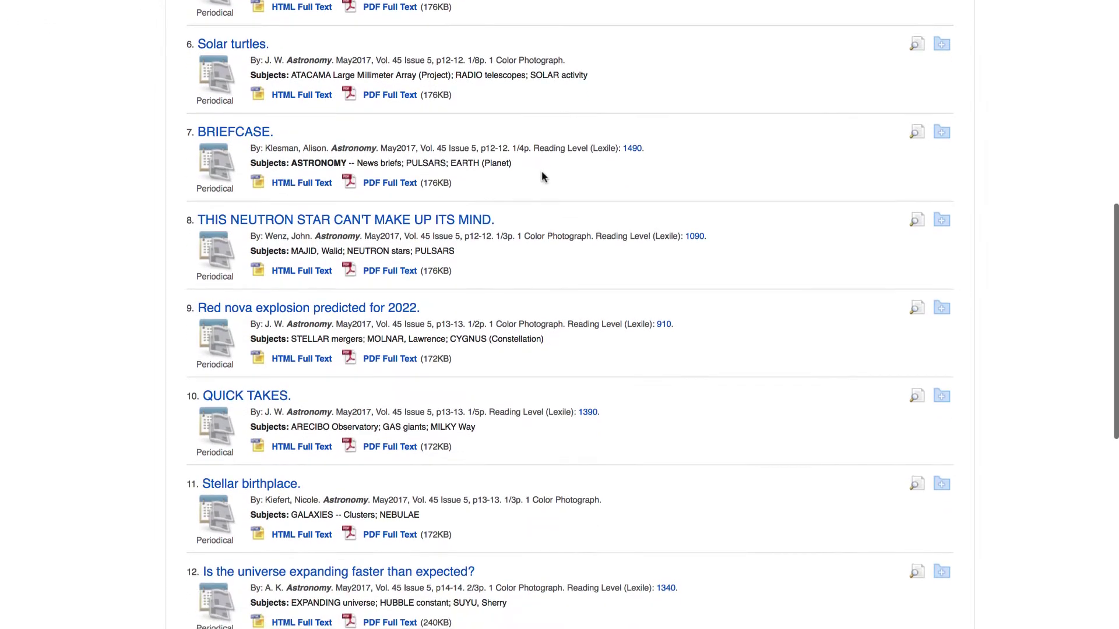
scroll(550, 170, down, 1)
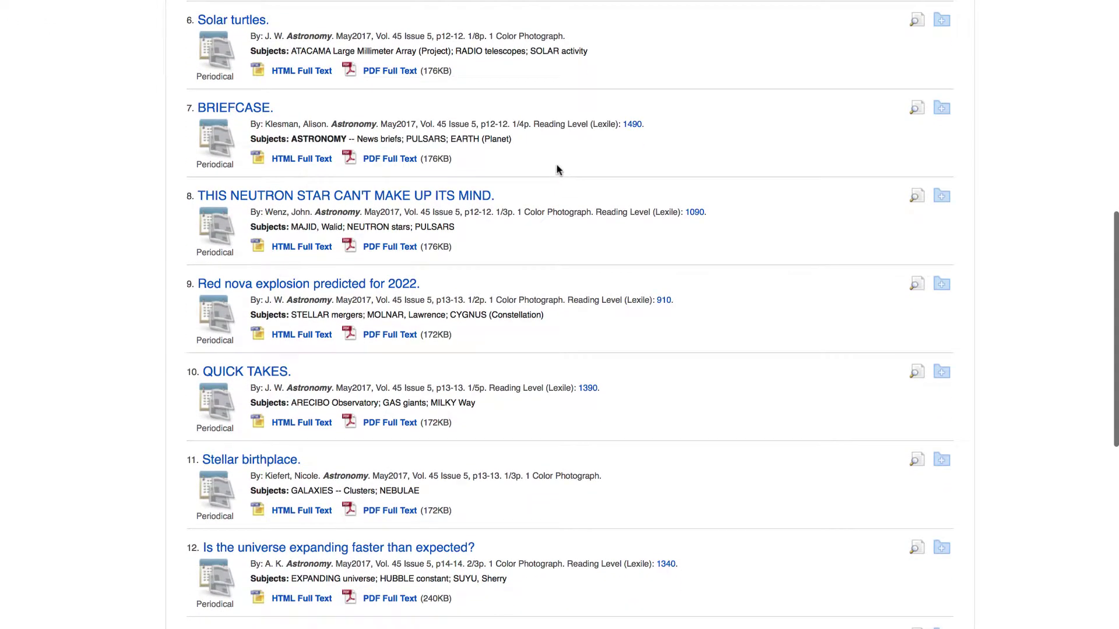
scroll(556, 164, down, 2)
scroll(556, 164, down, 1)
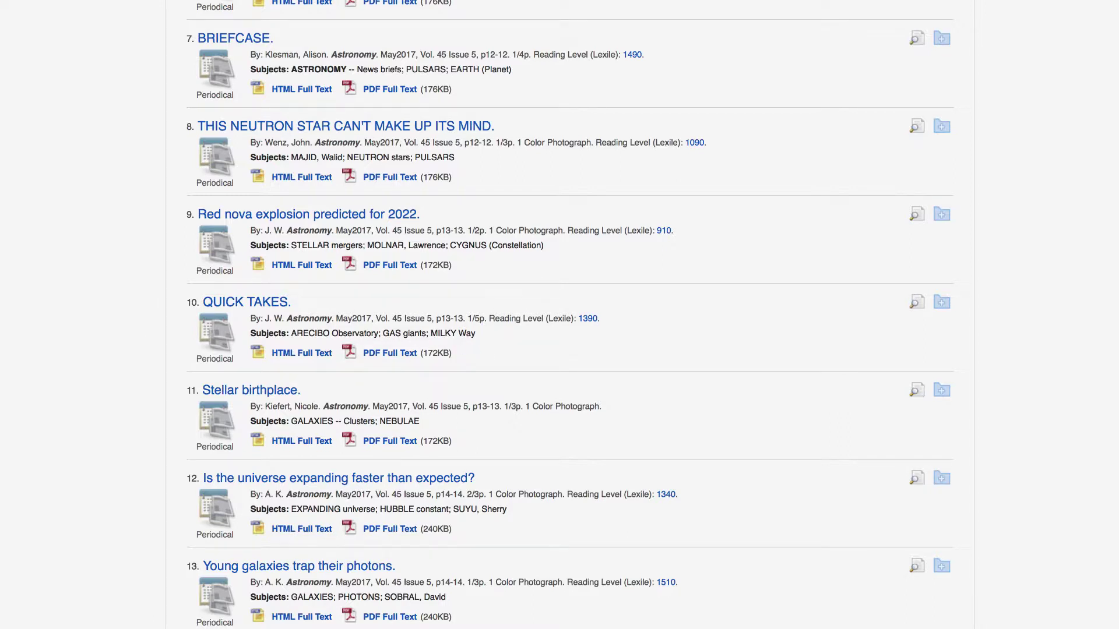
scroll(503, 360, down, 3)
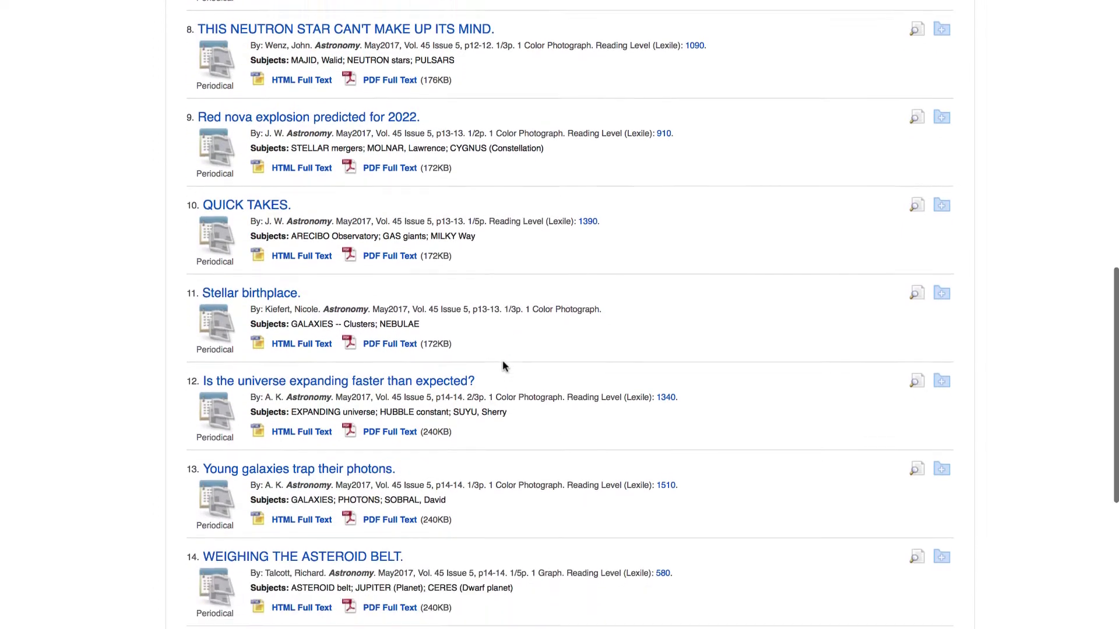
scroll(503, 360, down, 2)
scroll(502, 361, down, 2)
scroll(503, 360, down, 2)
scroll(503, 360, down, 2)
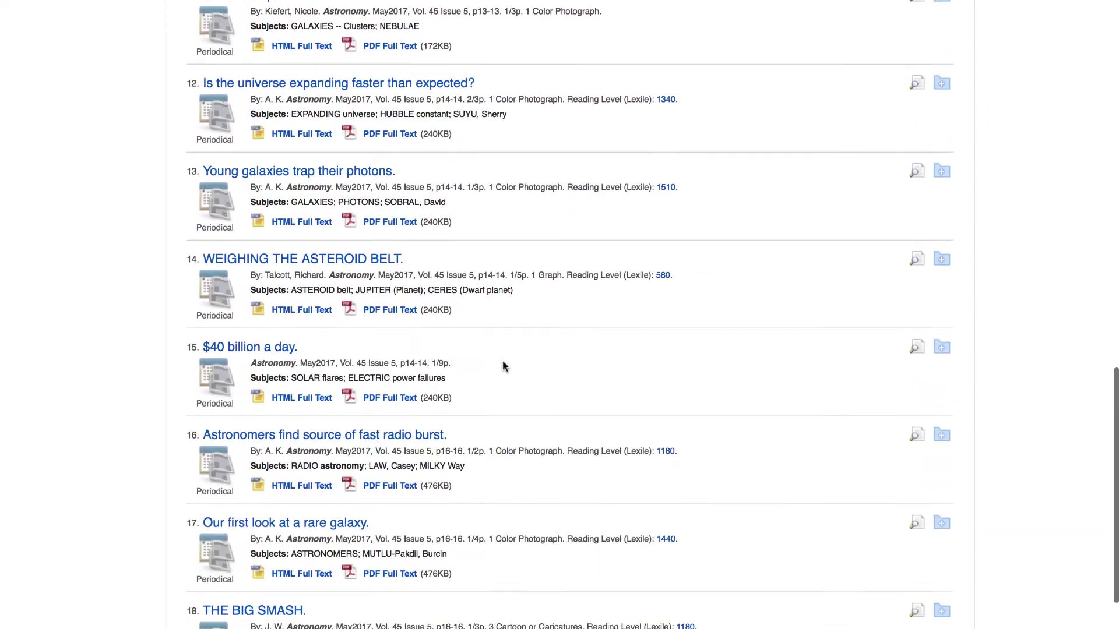
scroll(503, 361, down, 2)
scroll(503, 361, down, 2)
scroll(502, 360, down, 2)
scroll(503, 360, down, 2)
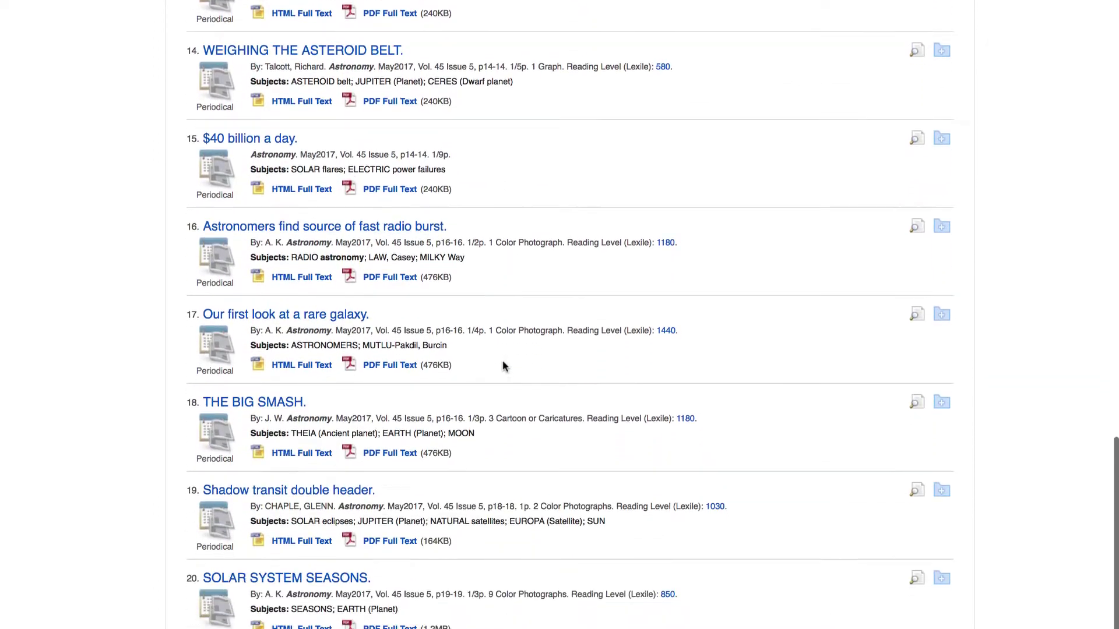
scroll(502, 361, down, 3)
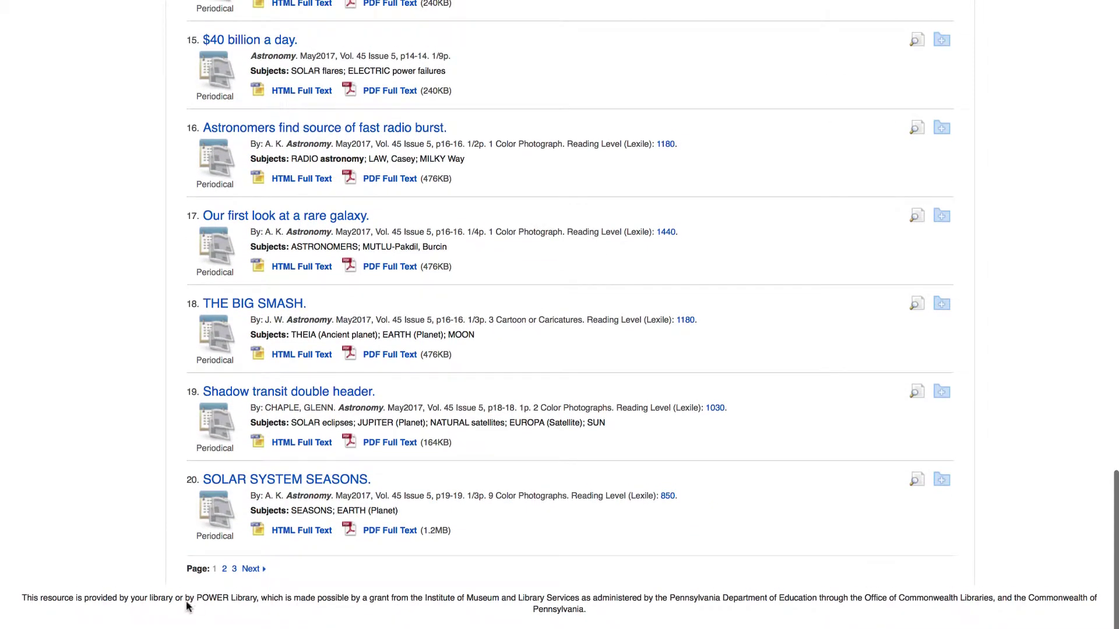
Go to page 2 of the Astronomy May 2017 results
click(223, 568)
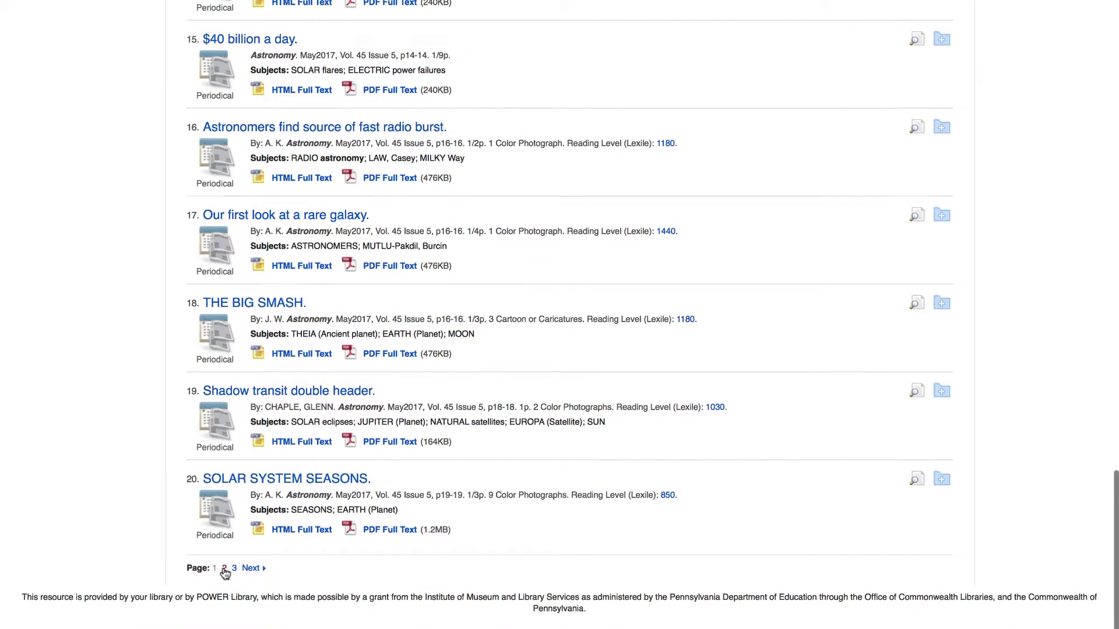
scroll(499, 494, down, 1)
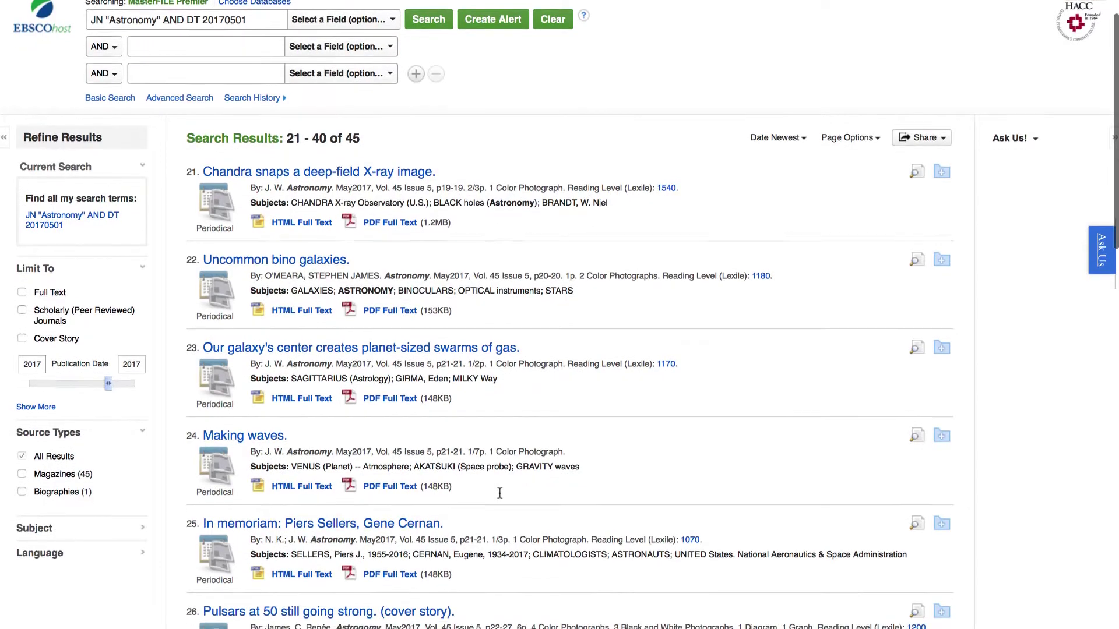
scroll(498, 494, down, 1)
scroll(500, 496, down, 5)
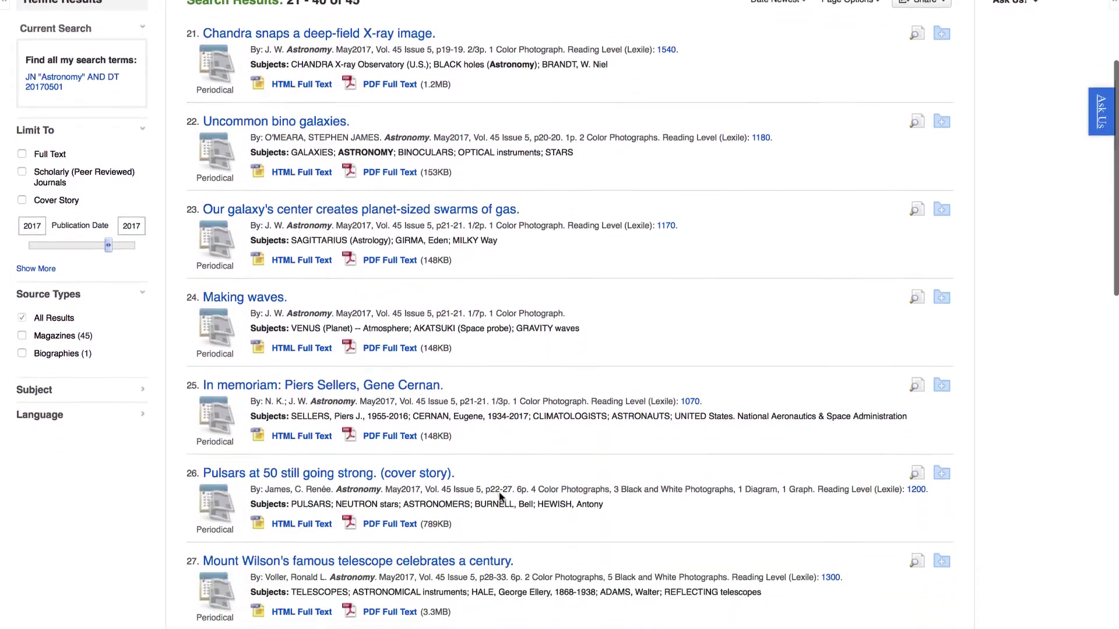
scroll(499, 497, down, 3)
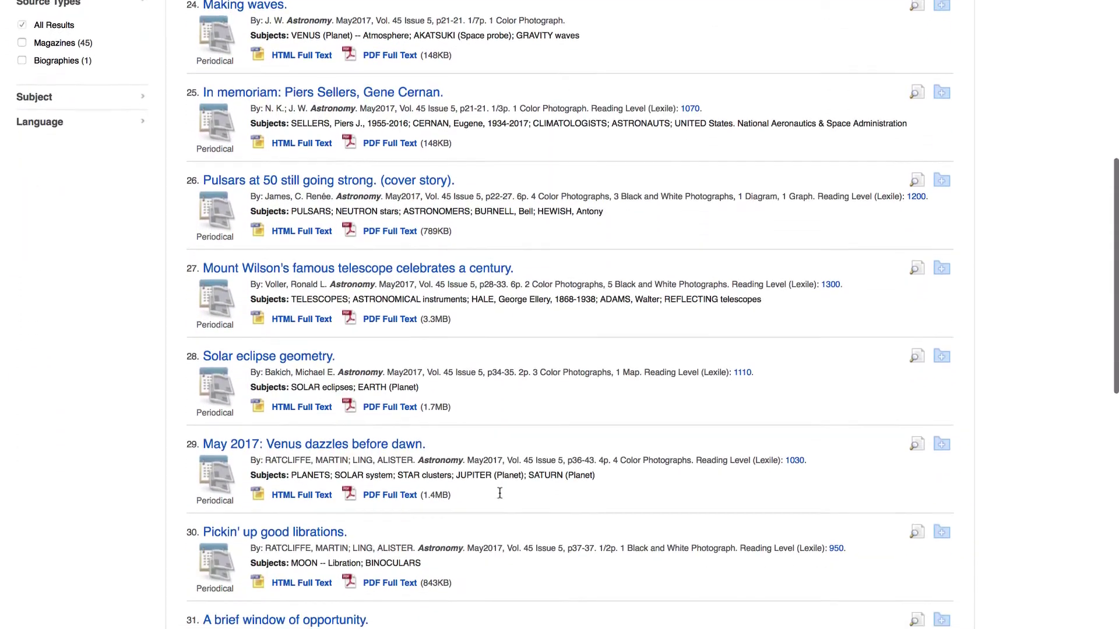
scroll(499, 496, up, 2)
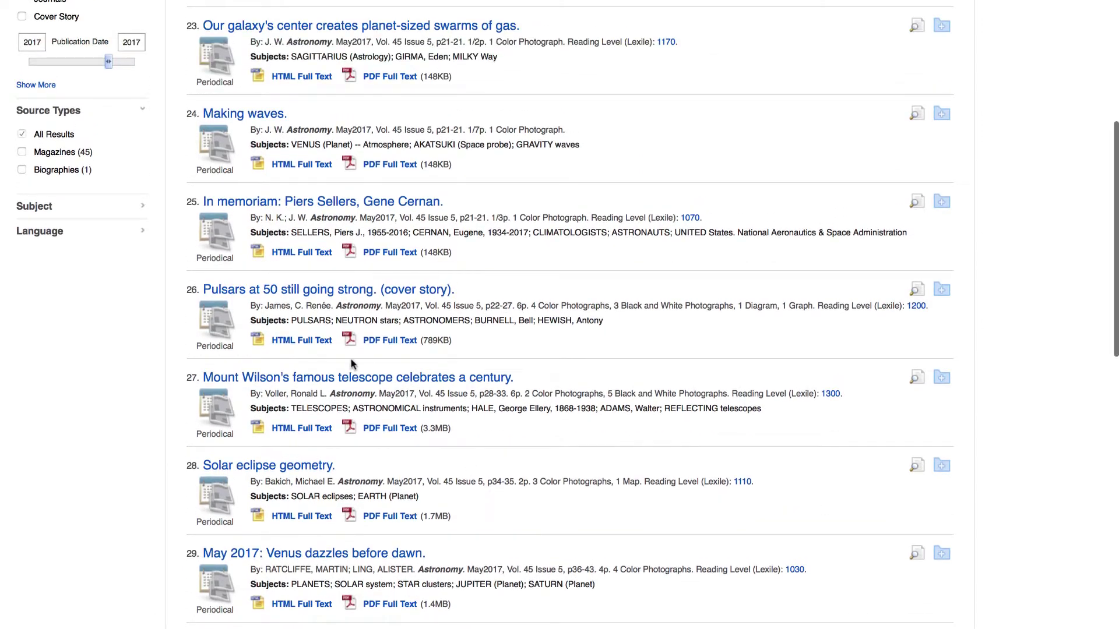